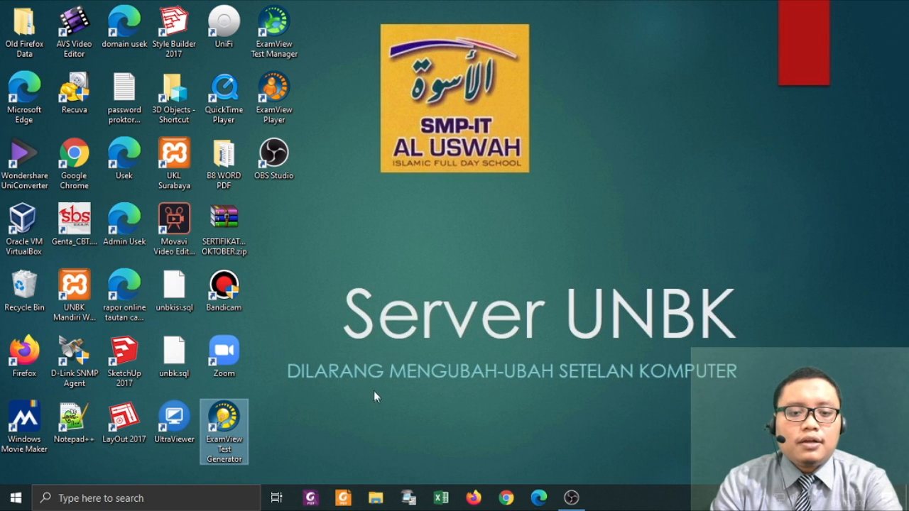
Launch Google Chrome and open the Gmail inbox at gmail.com.
double_click(69, 168)
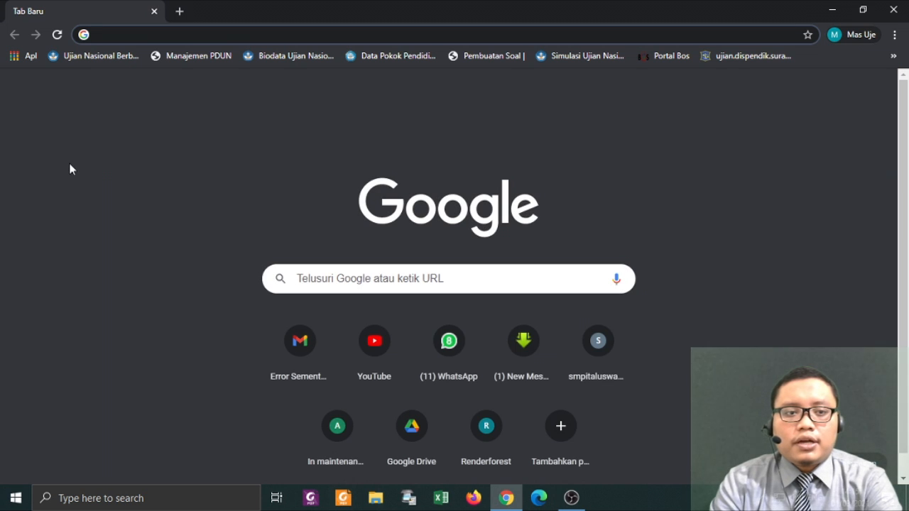
type("g")
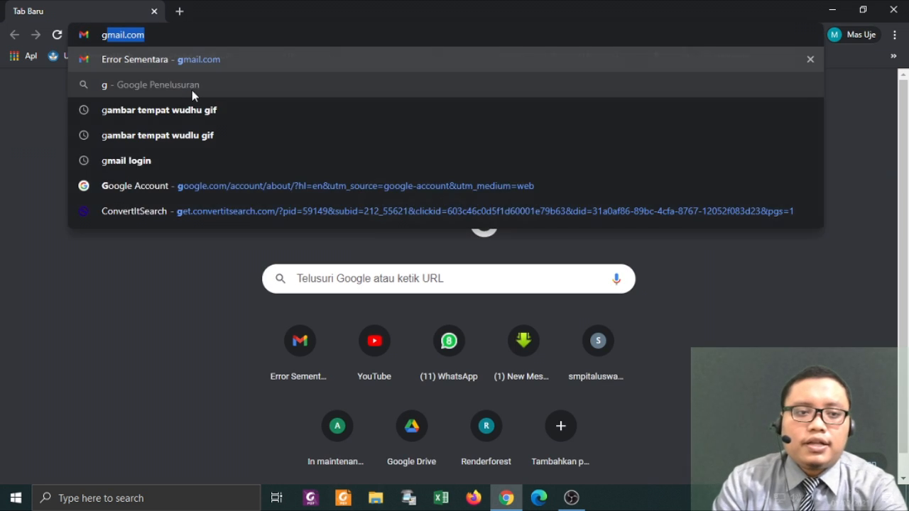
key("Return")
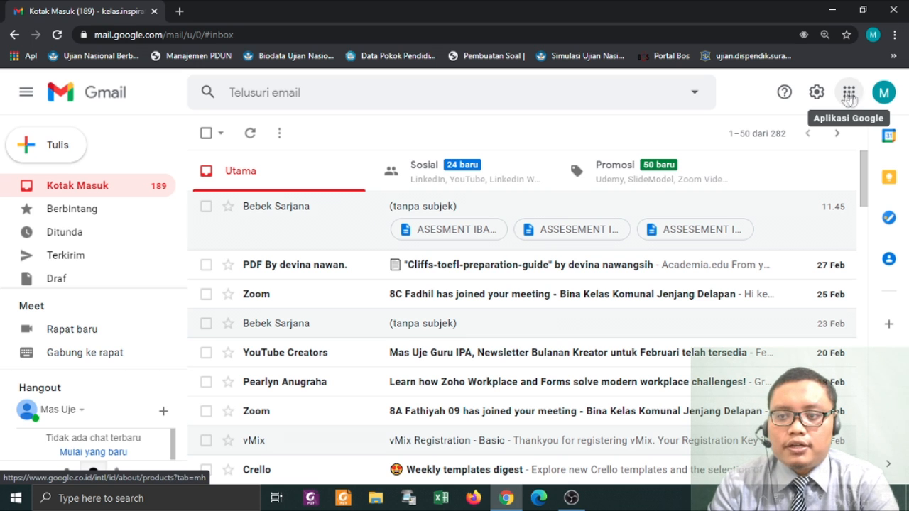
Open Google Docs (Dokumen) from the Google apps available in Gmail.
left_click(850, 97)
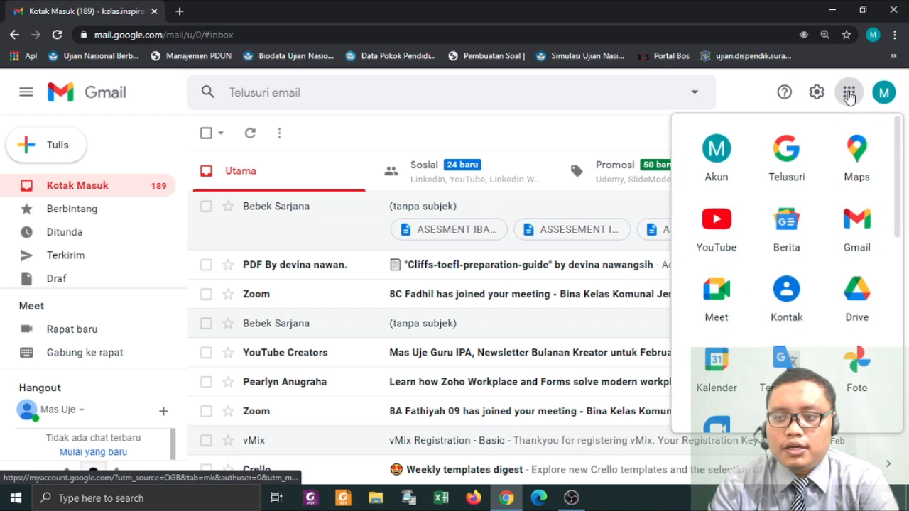
scroll(822, 179, "down", 4)
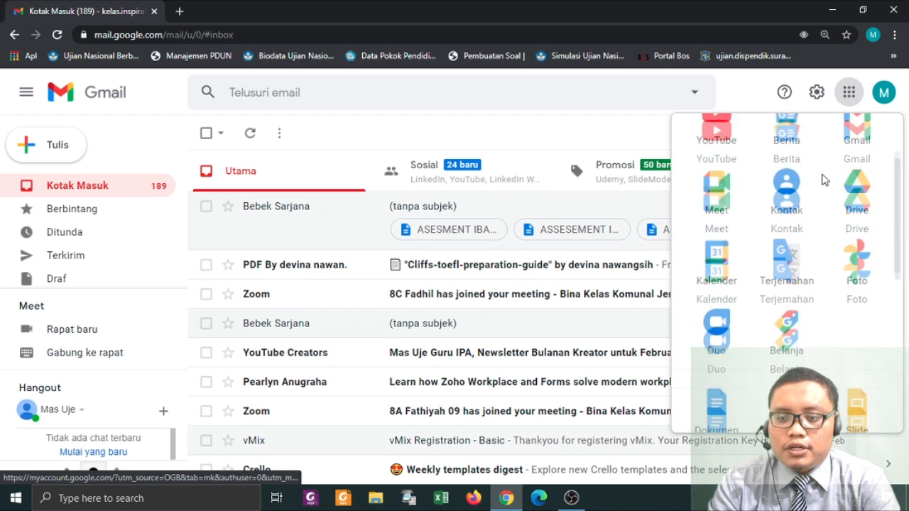
left_click(718, 245)
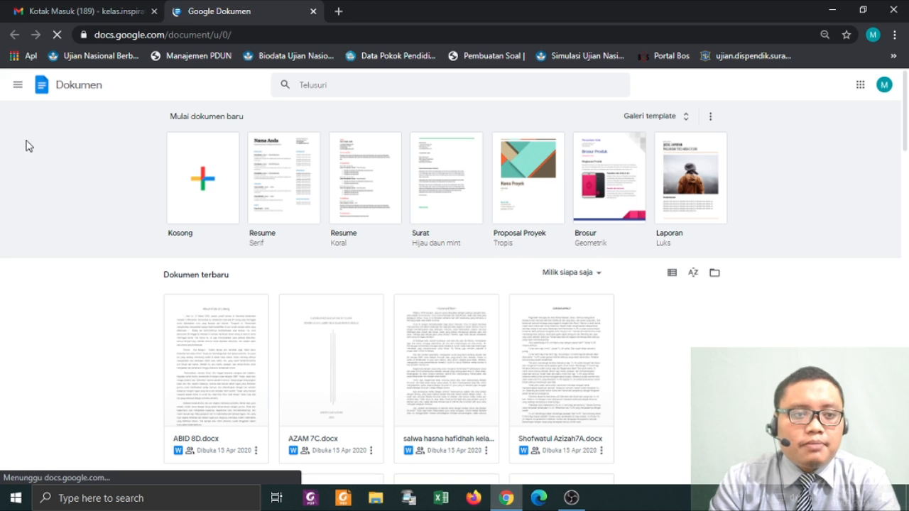
Switch from Google Docs to Google Forms (Formulir) and create a blank form.
left_click(17, 88)
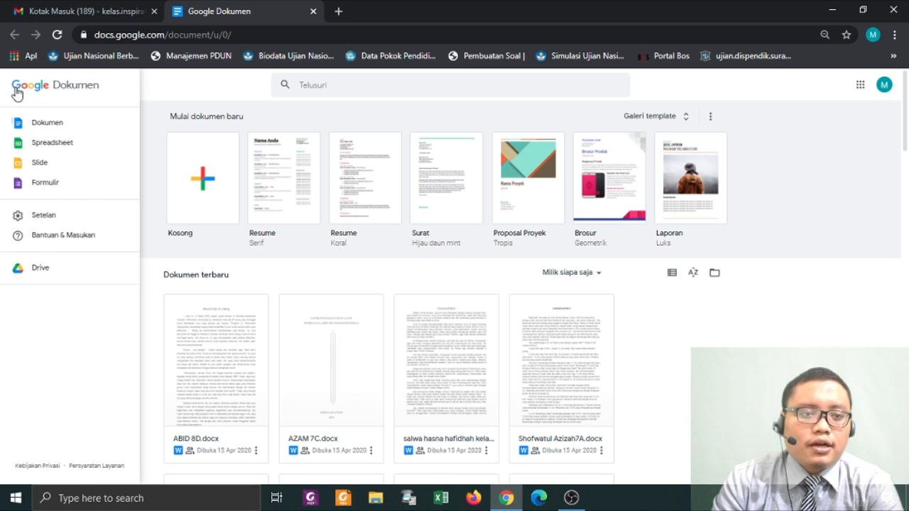
left_click(37, 182)
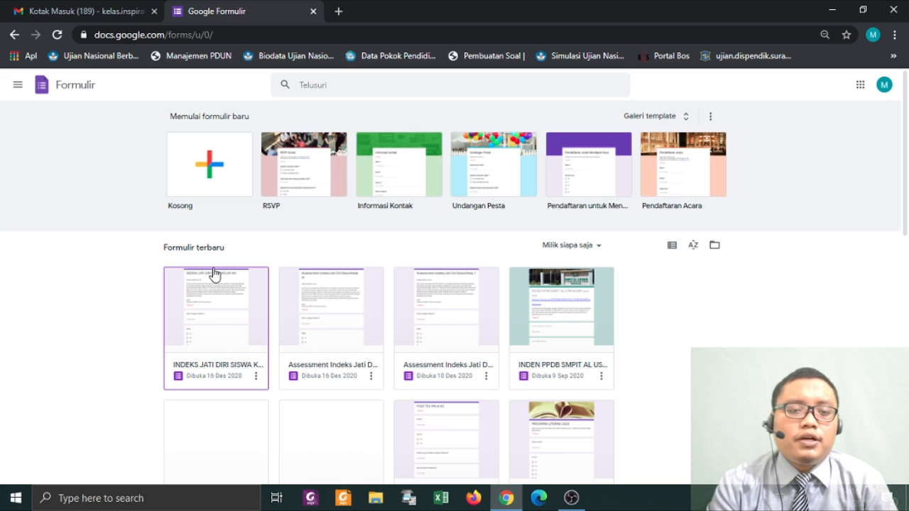
left_click(210, 186)
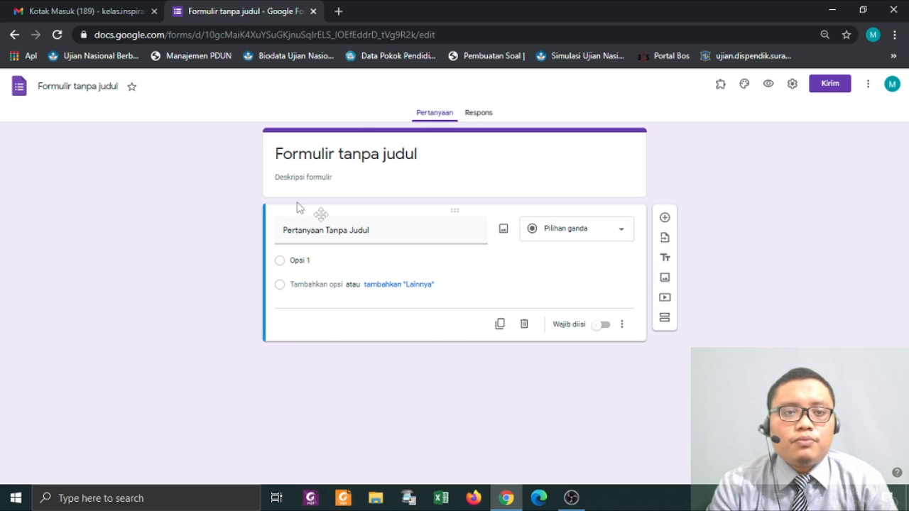
Title the form "UKG UJE" and apply the same name to the form file.
left_click(429, 158)
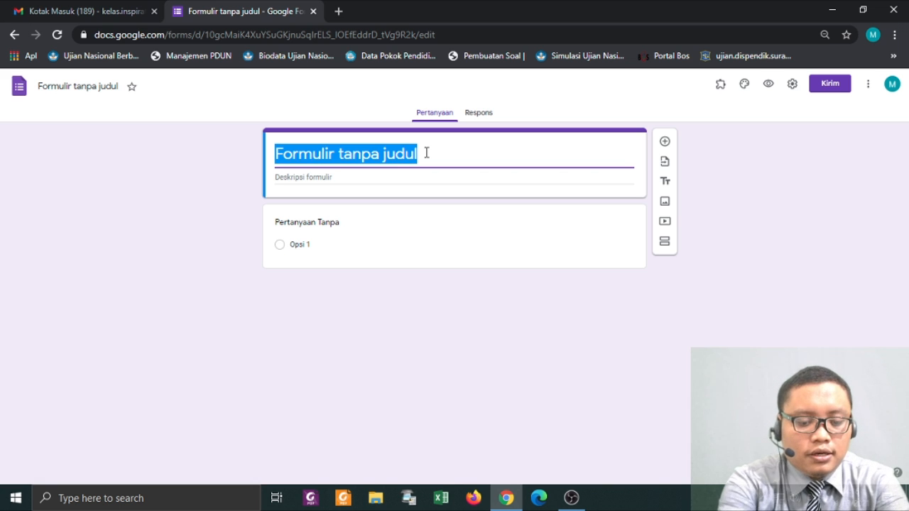
type("UKG")
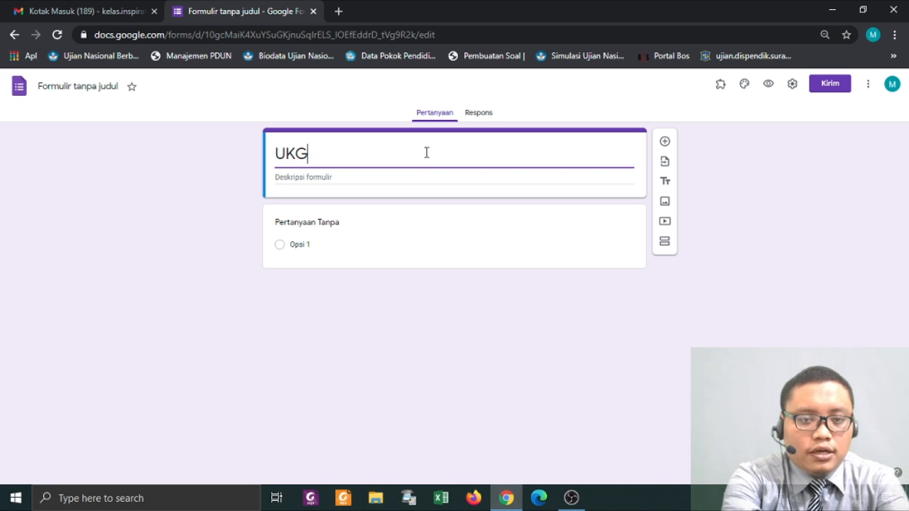
type(" UJE")
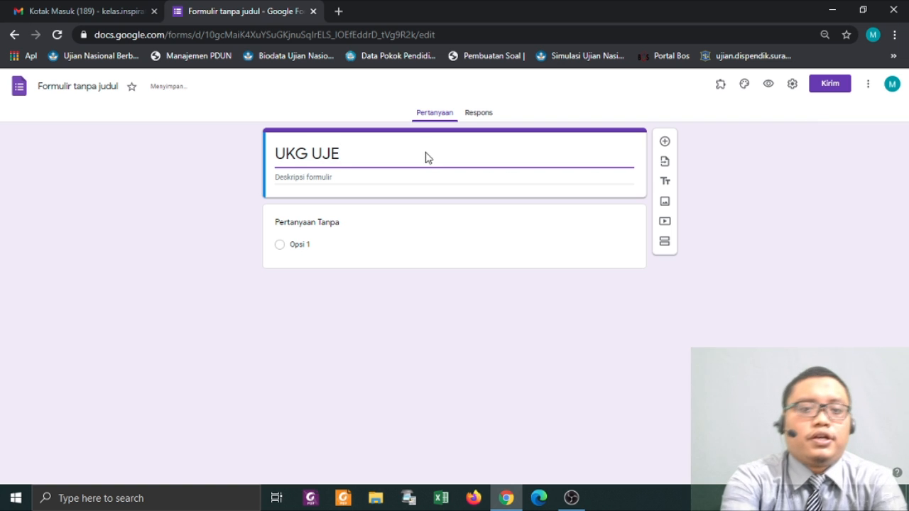
left_click(363, 178)
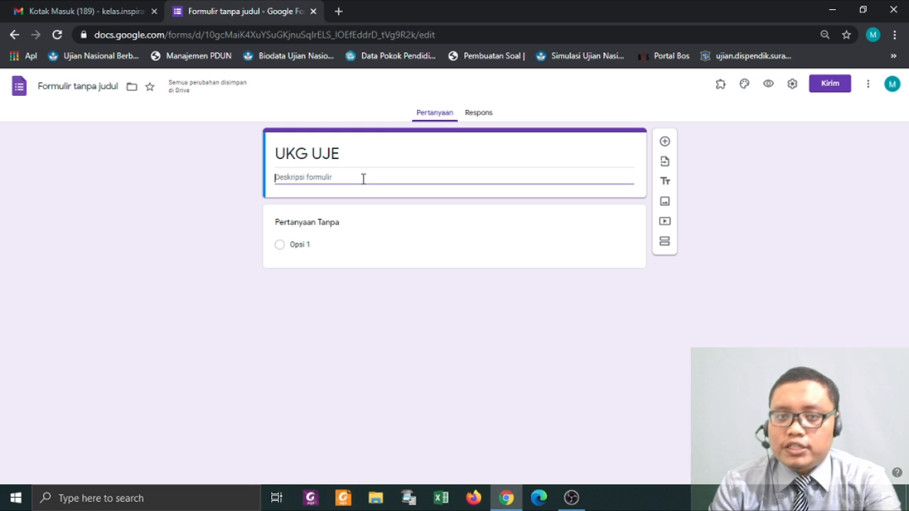
left_click(84, 90)
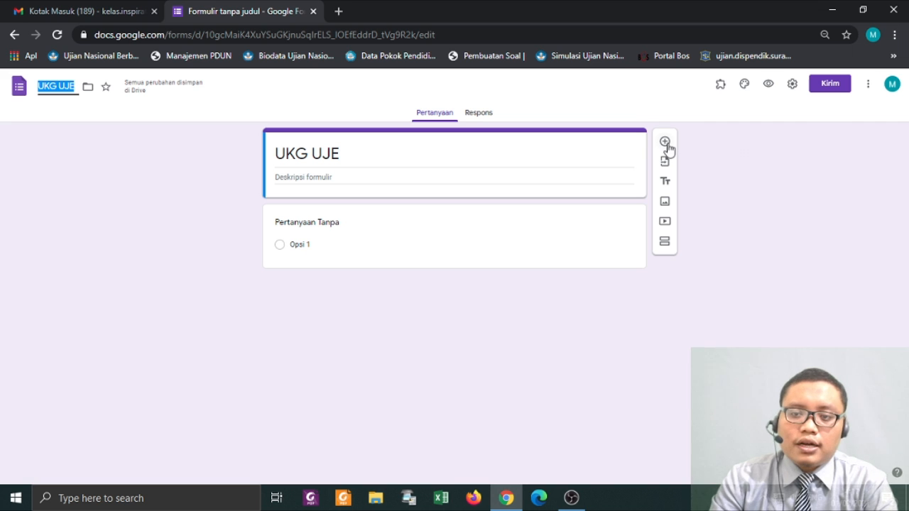
Set the first question to multiple choice (Pilihan ganda) and enter "KELAS" as its text.
left_click(315, 224)
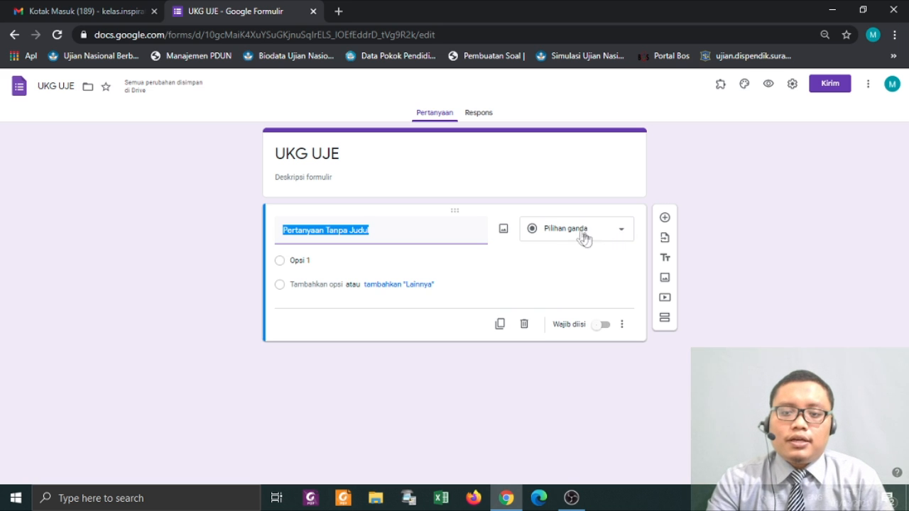
left_click(622, 234)
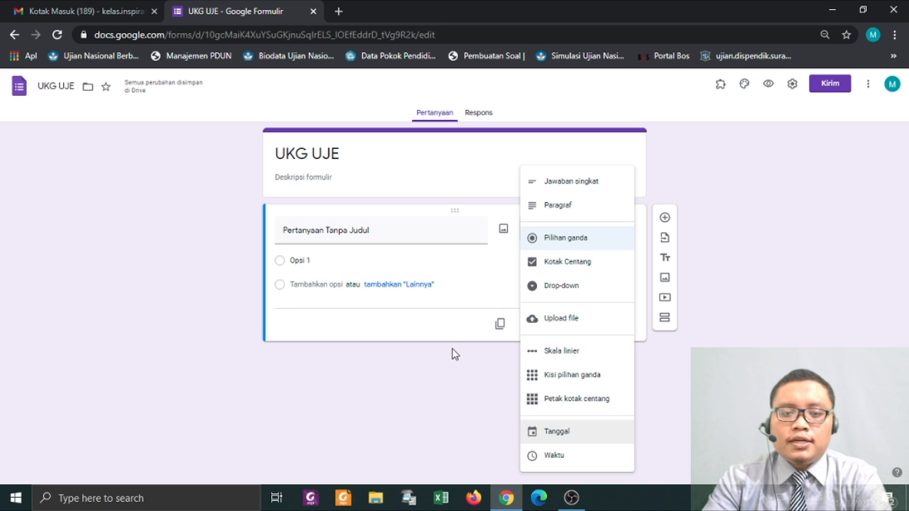
left_click(545, 241)
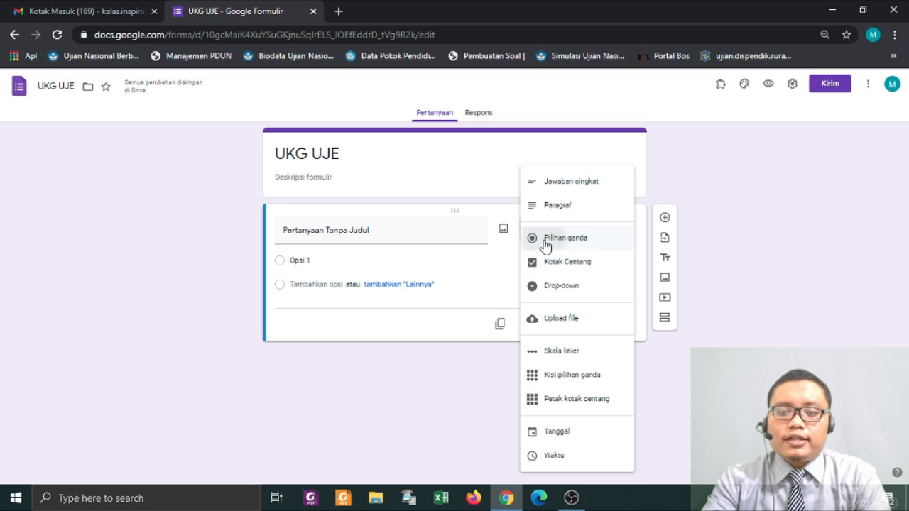
left_click(371, 229)
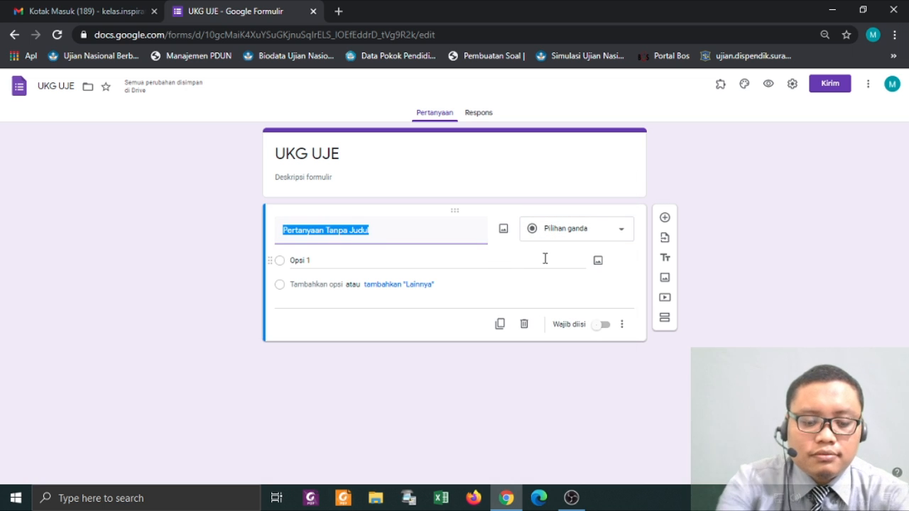
type("KELAS")
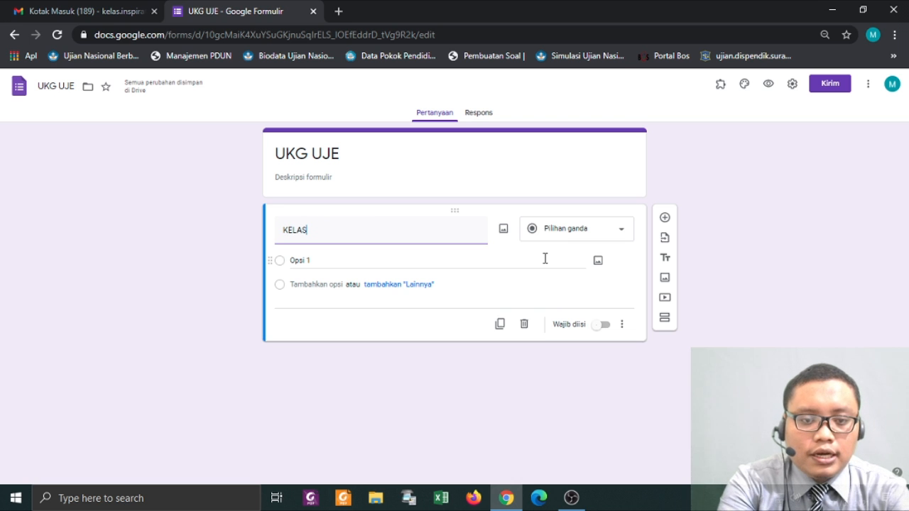
Enter the answer options 7a, 7b, 7c and 7d for the KELAS question.
left_click(313, 259)
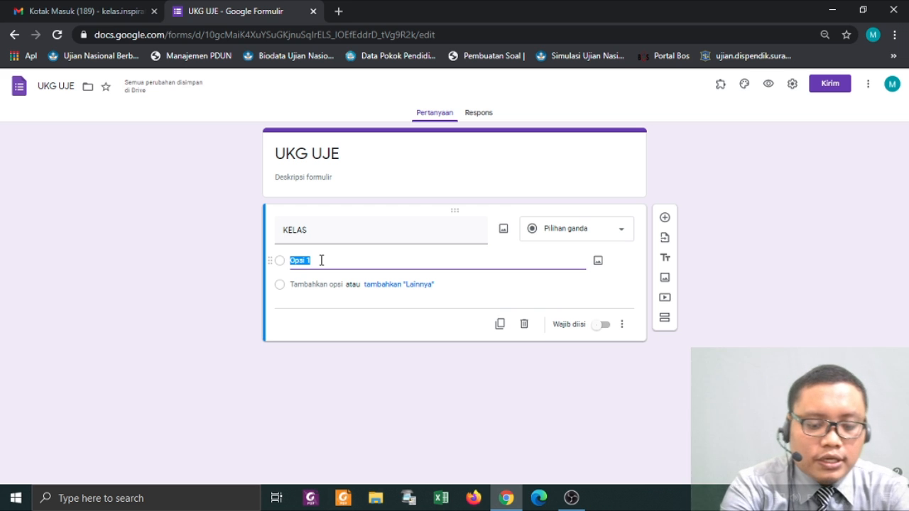
type("8")
key("BackSpace")
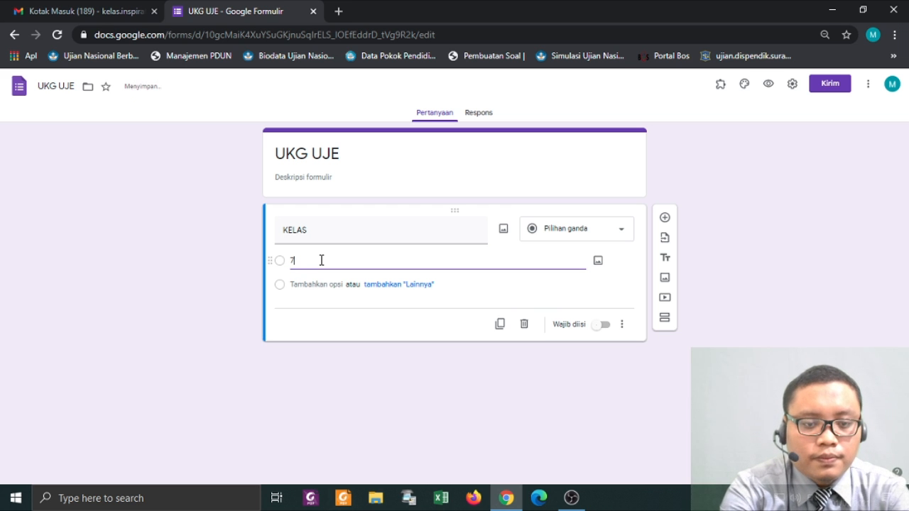
key("Return")
type("7b")
key("Return")
type("7c")
key("Return")
type("7")
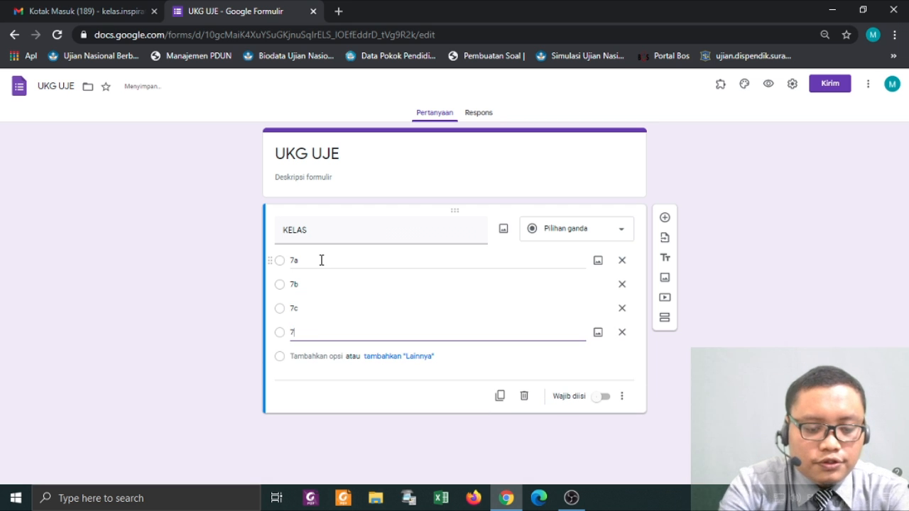
type("d")
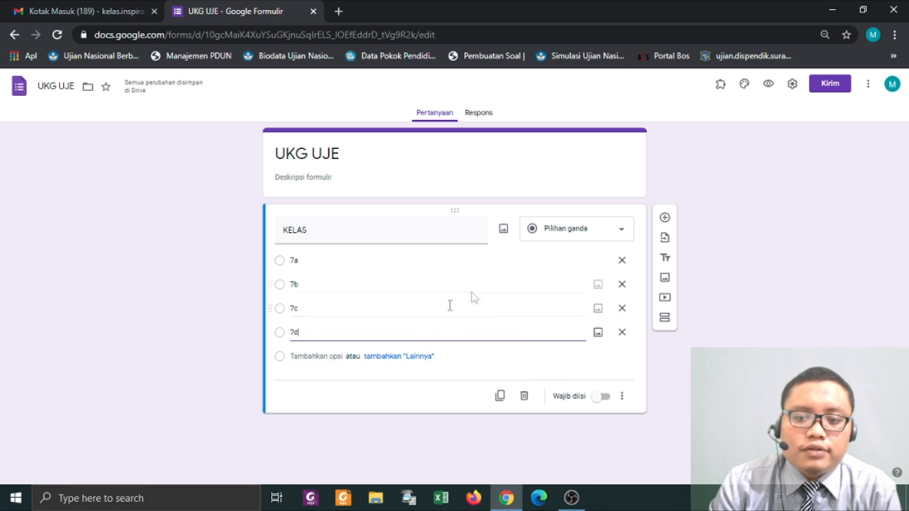
Duplicate the KELAS question, delete the copy, and make the original question required (Wajib diisi).
left_click(501, 396)
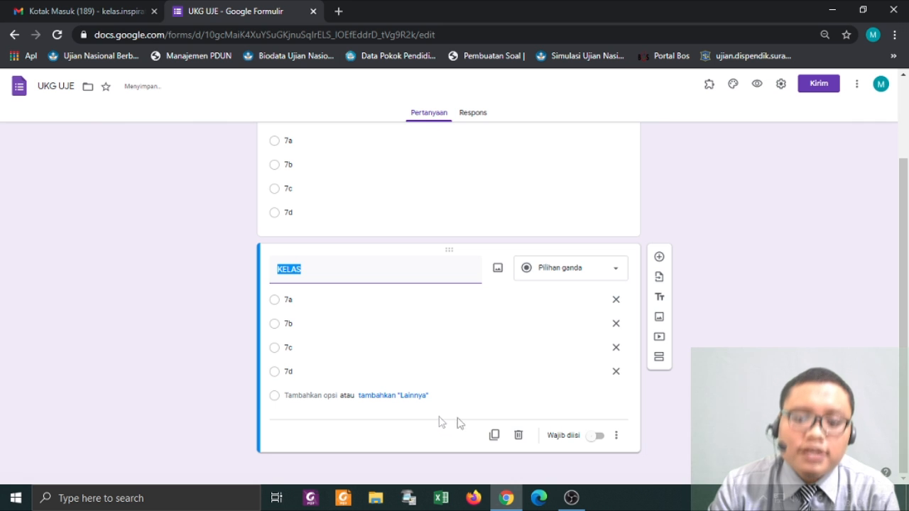
left_click(518, 435)
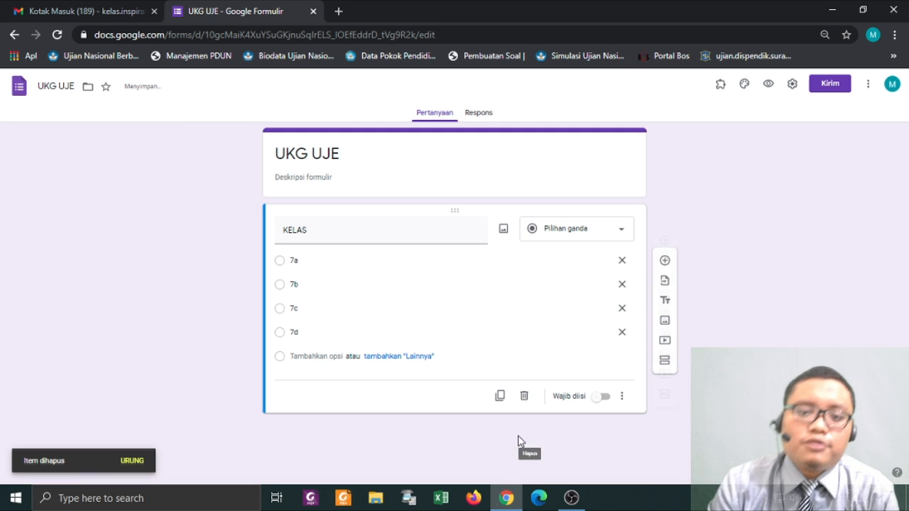
left_click(601, 399)
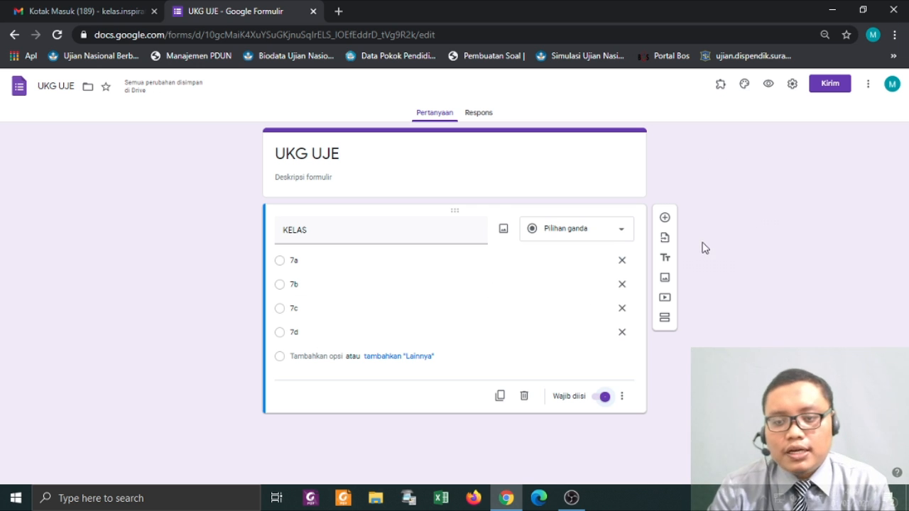
Add a second question below KELAS and set its answer type to Paragraf.
left_click(665, 221)
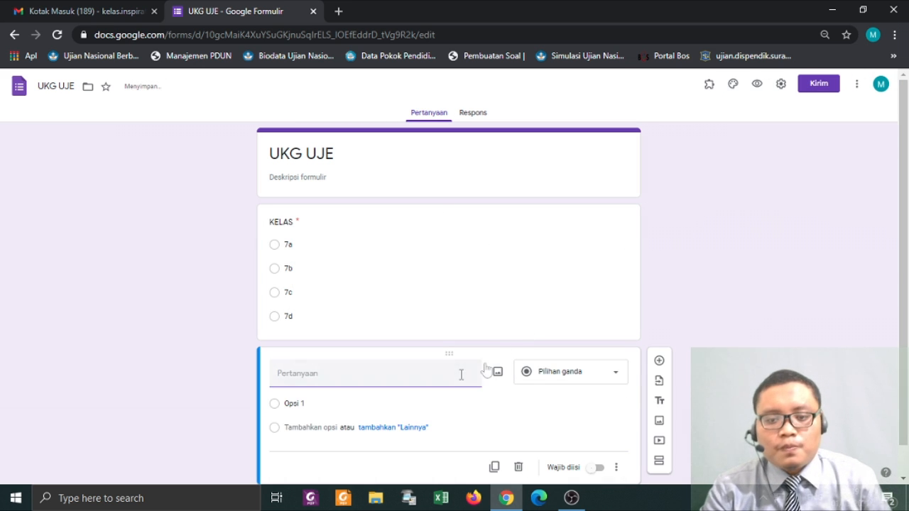
left_click(571, 377)
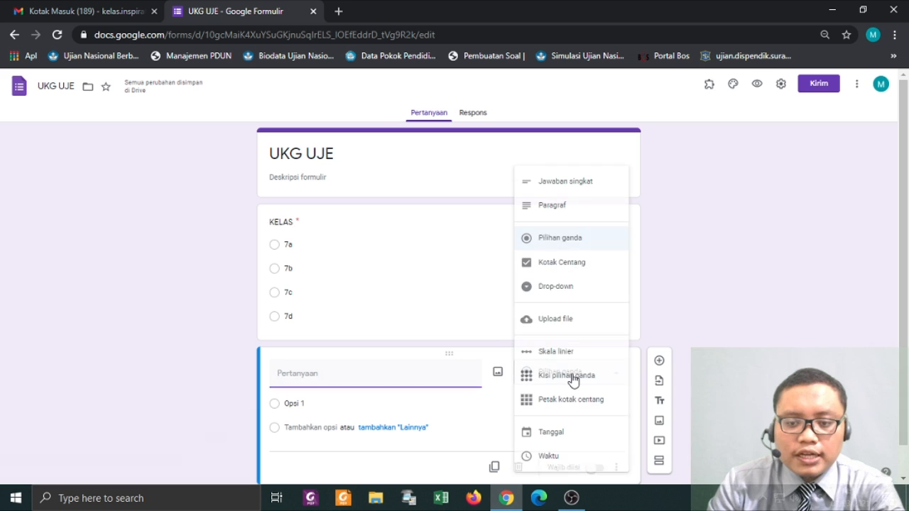
left_click(558, 206)
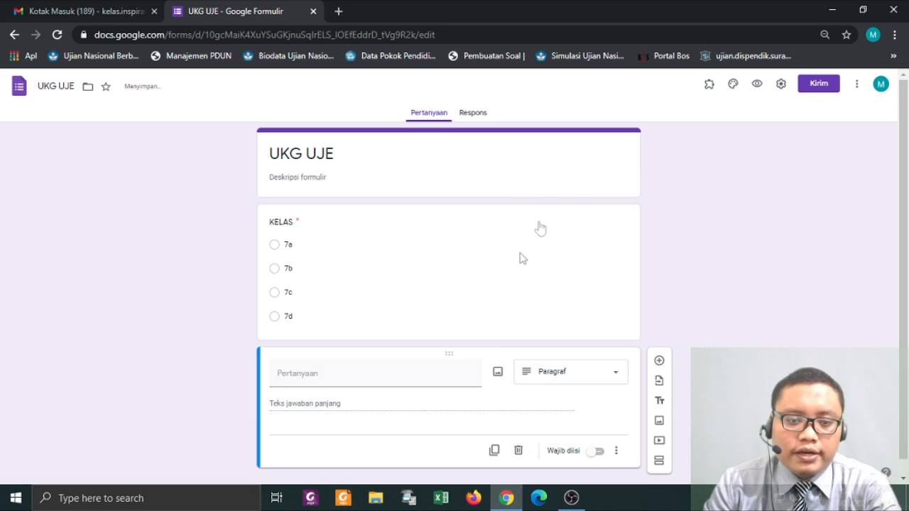
Enter "bagaimana pendapat kalian tentang perpres yang mengijinkan investasi miras?" as the second question's text and make it required (Wajib diisi).
left_click(400, 375)
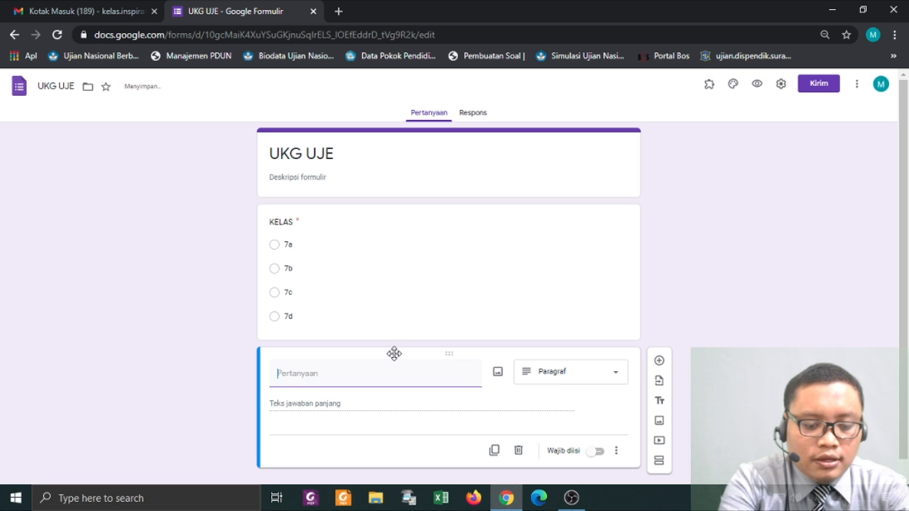
type("bagaimana pendapat kal")
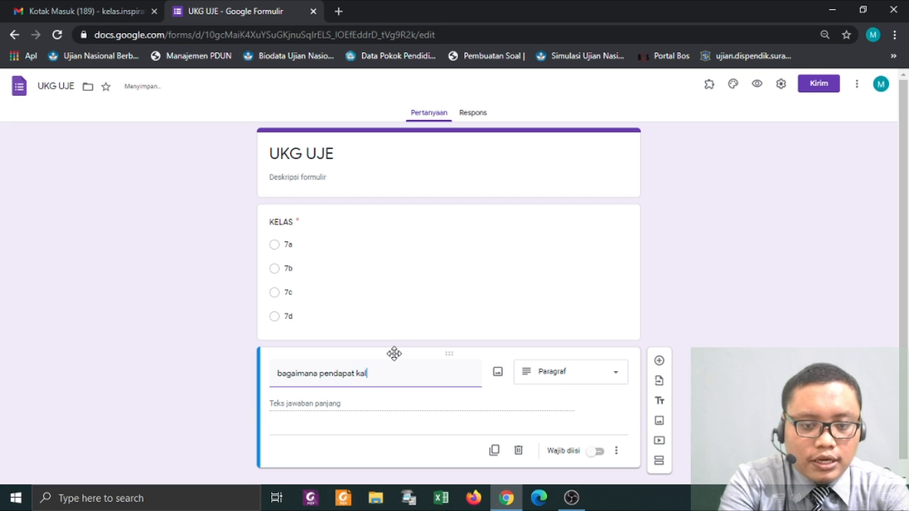
type("ian tn")
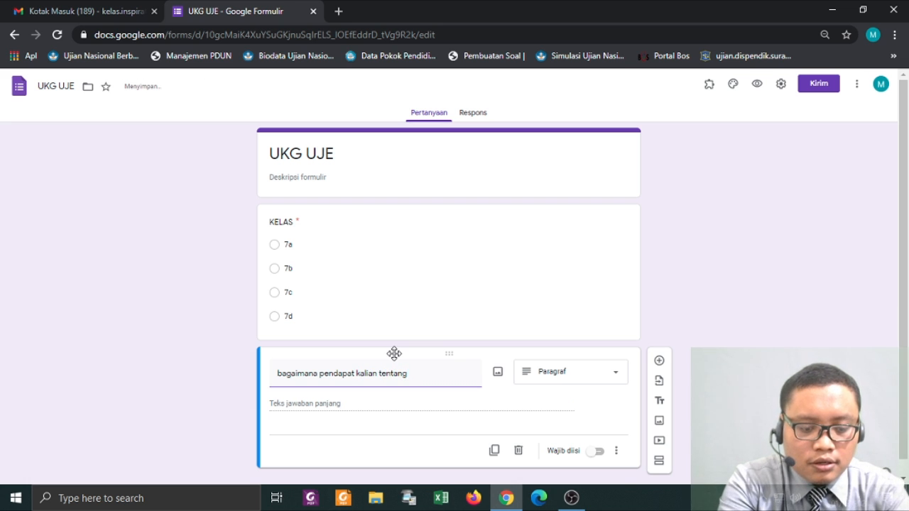
type("ntang perpres yang mengijinkan investasi miras?")
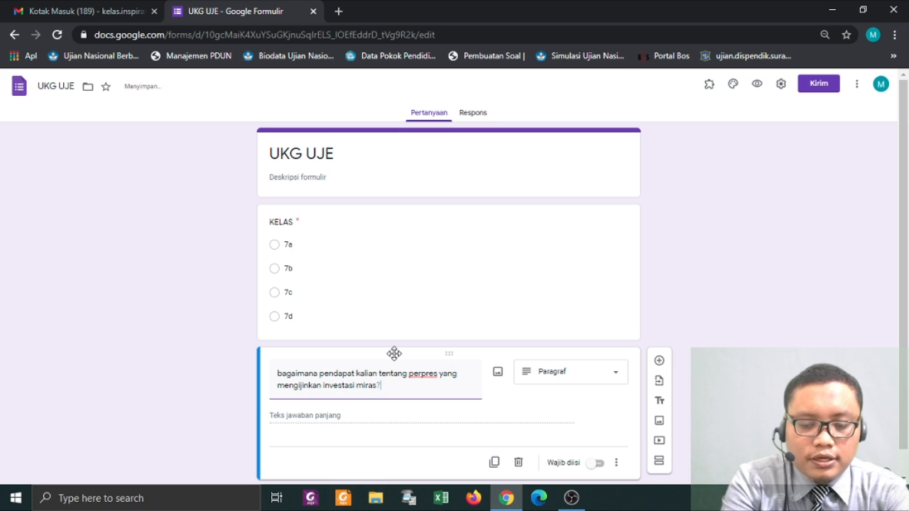
left_click(600, 462)
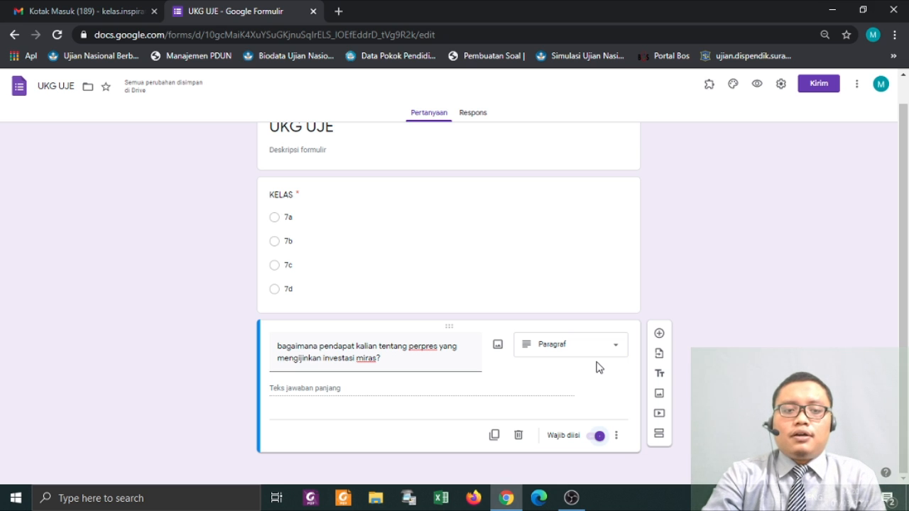
Add a third question, set its answer type to Upload file, and allow respondents to upload files to Drive.
left_click(659, 340)
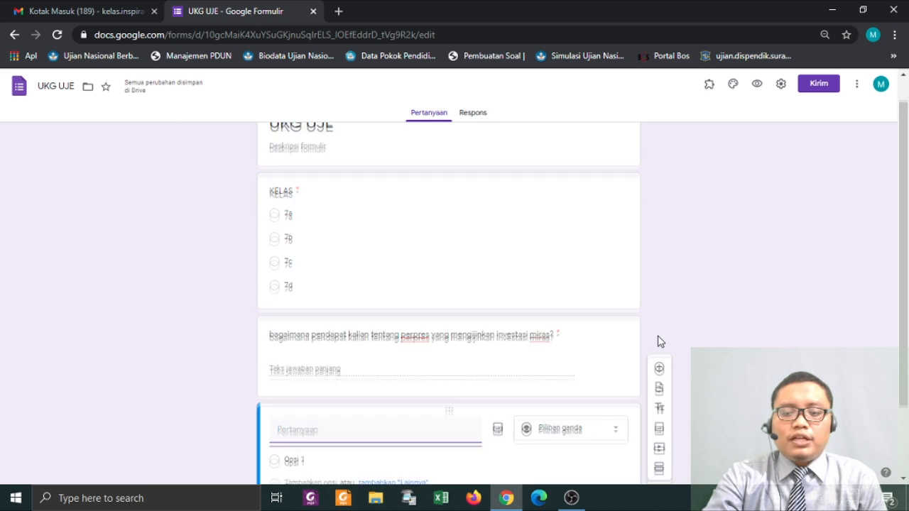
scroll(659, 341, "down", 1)
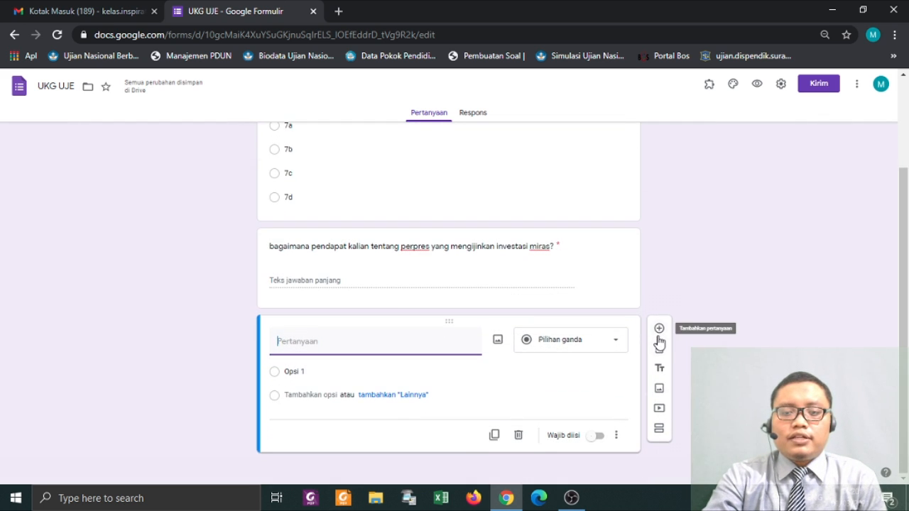
left_click(597, 346)
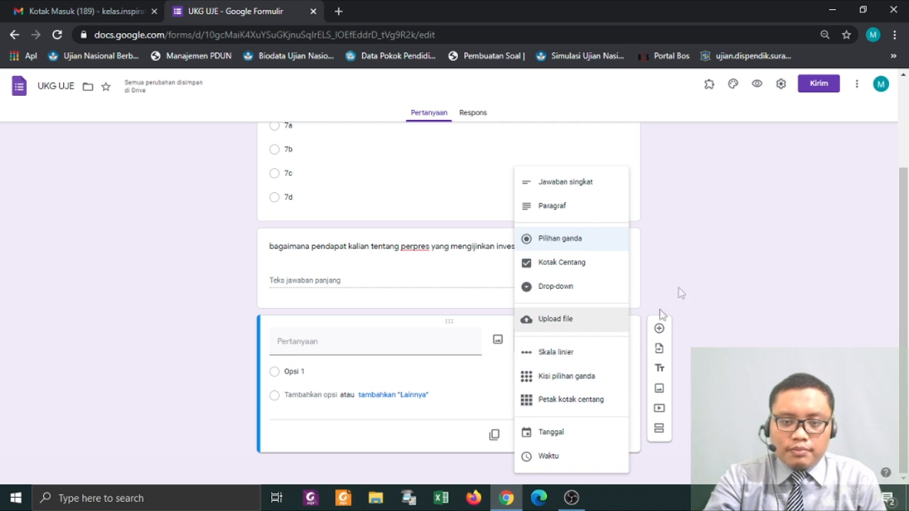
left_click(556, 321)
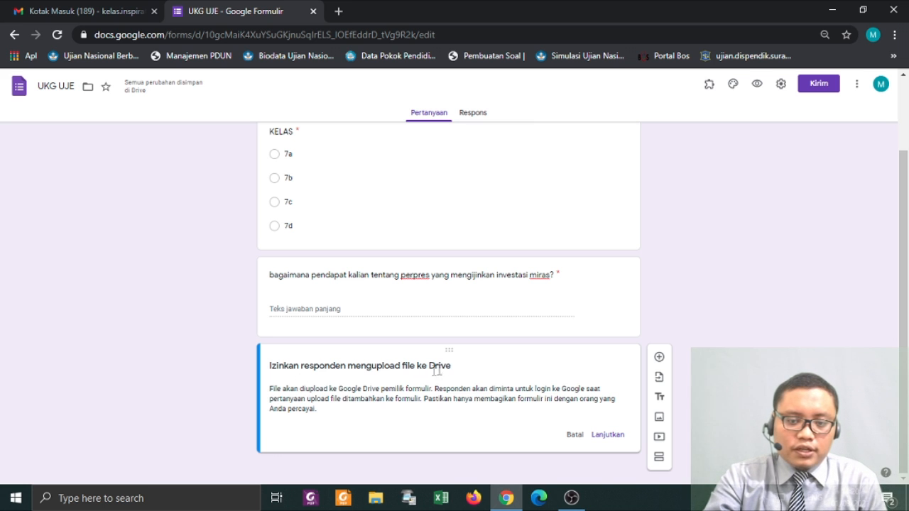
left_click(610, 435)
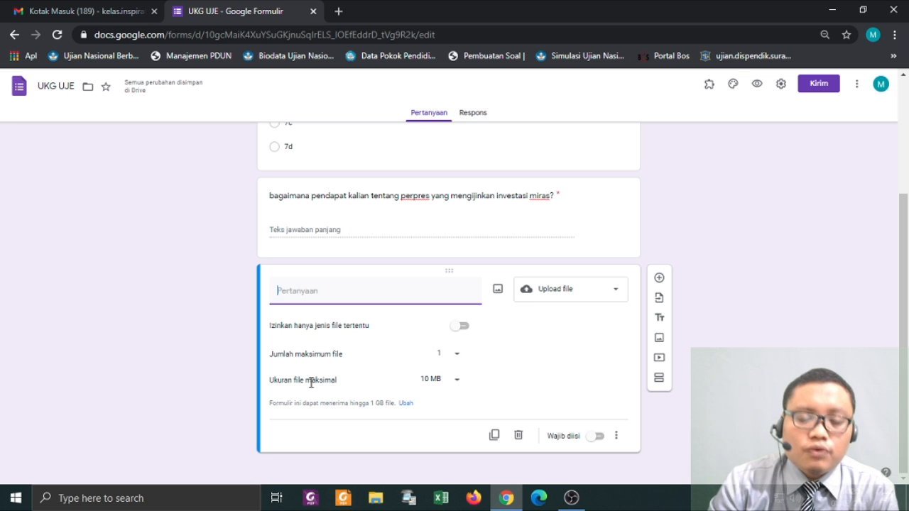
Set the upload question's maximum file size (Ukuran file maksimal) to 100 MB and make it required (Wajib diisi).
left_click(454, 384)
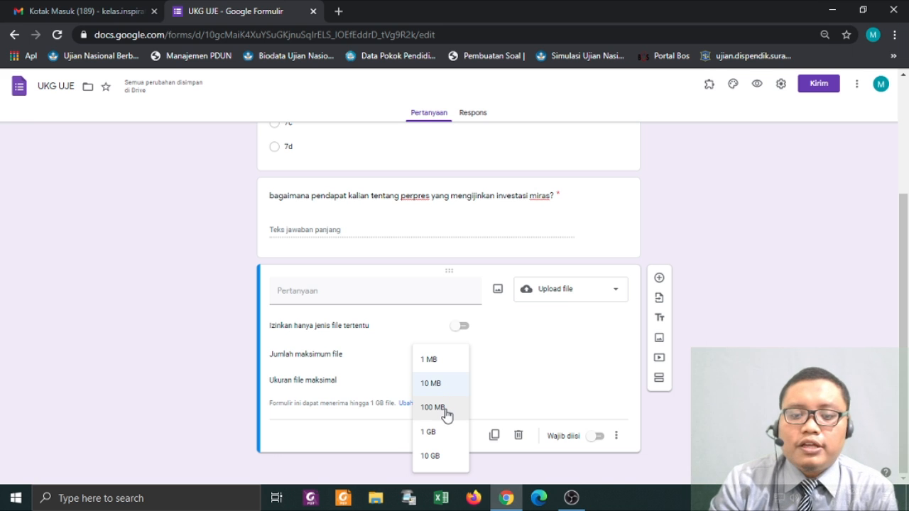
left_click(445, 412)
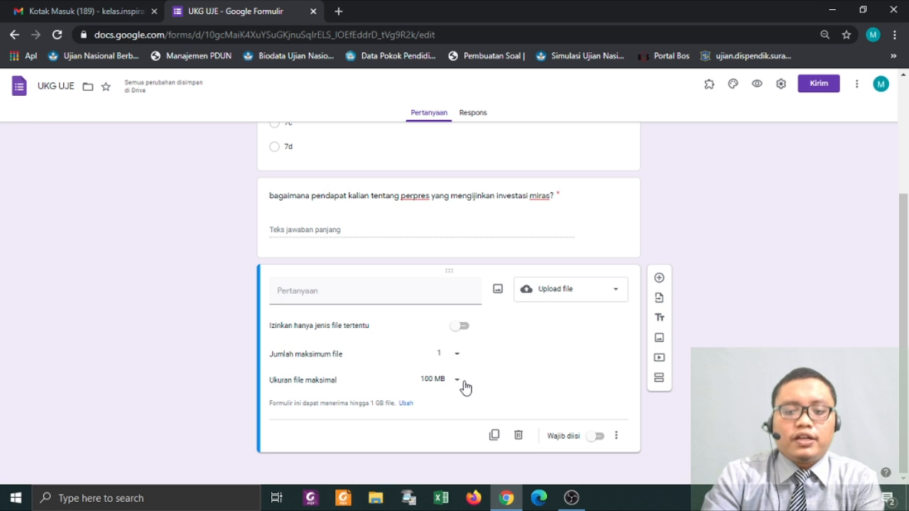
left_click(605, 436)
left_click(600, 437)
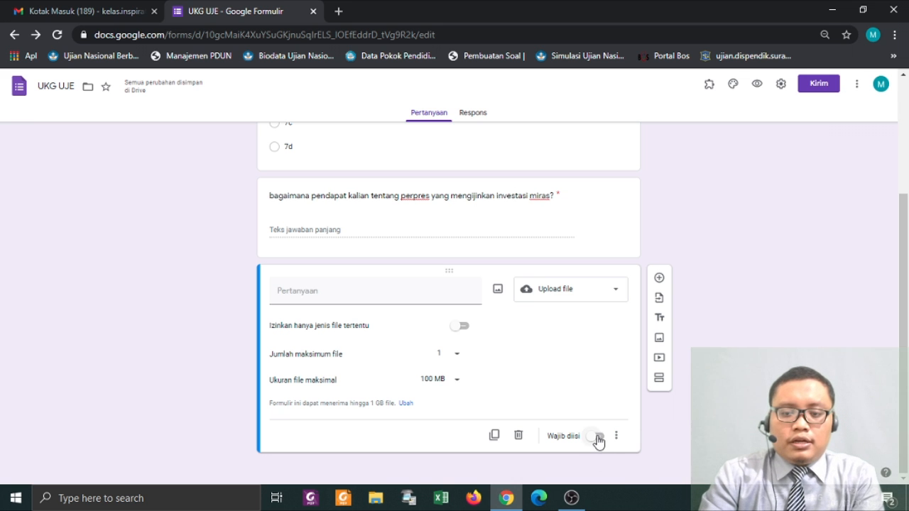
left_click(599, 438)
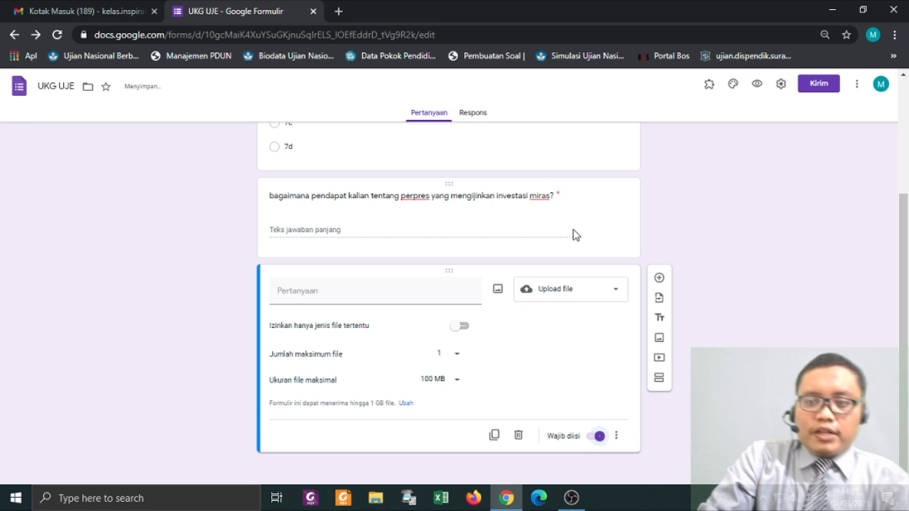
Insert the open book with heart-shaped pages from the Kantor dan Sekolah themes as the form's header image.
scroll(575, 234, "up", 5)
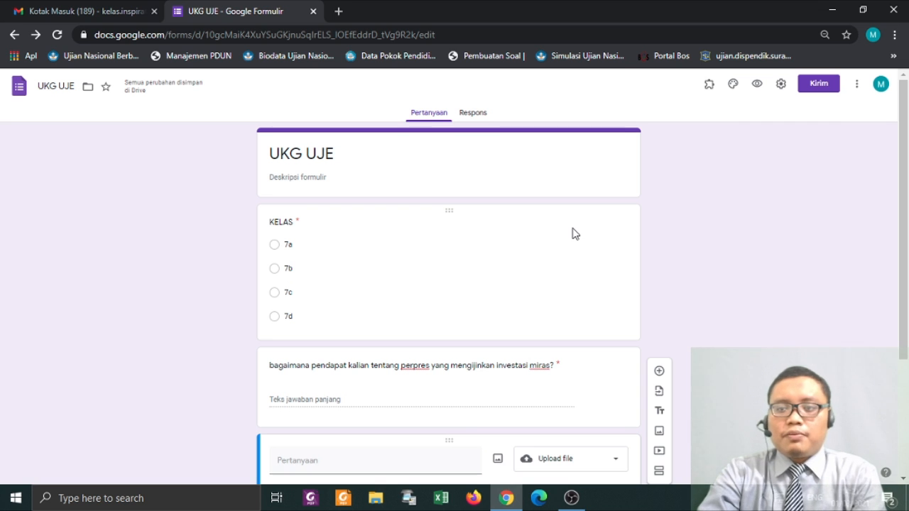
left_click(734, 91)
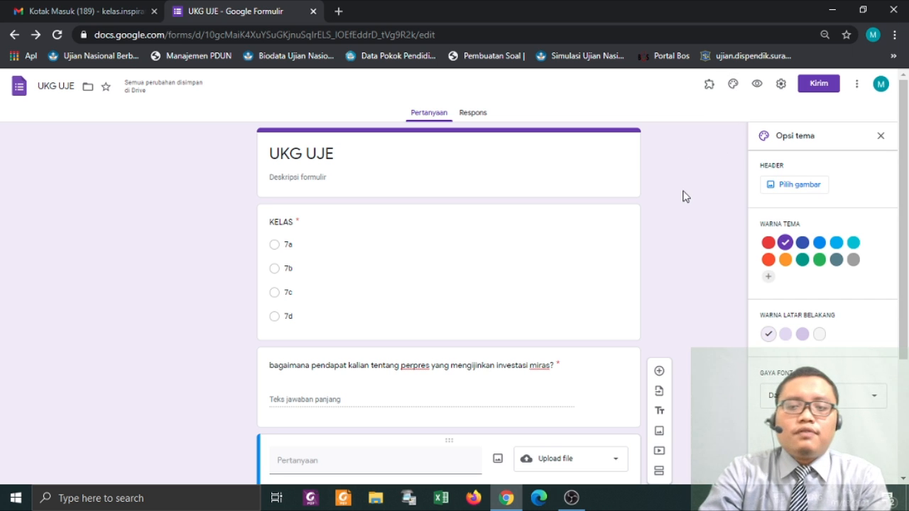
left_click(788, 189)
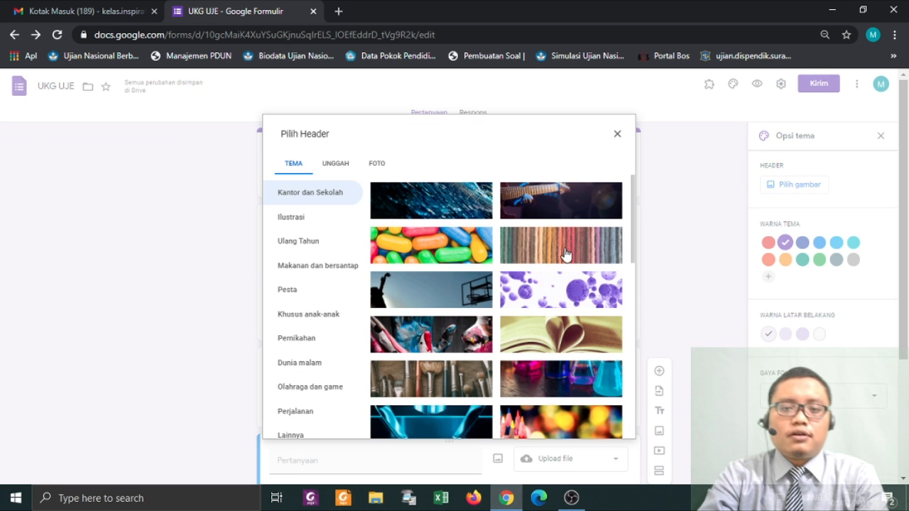
left_click(556, 334)
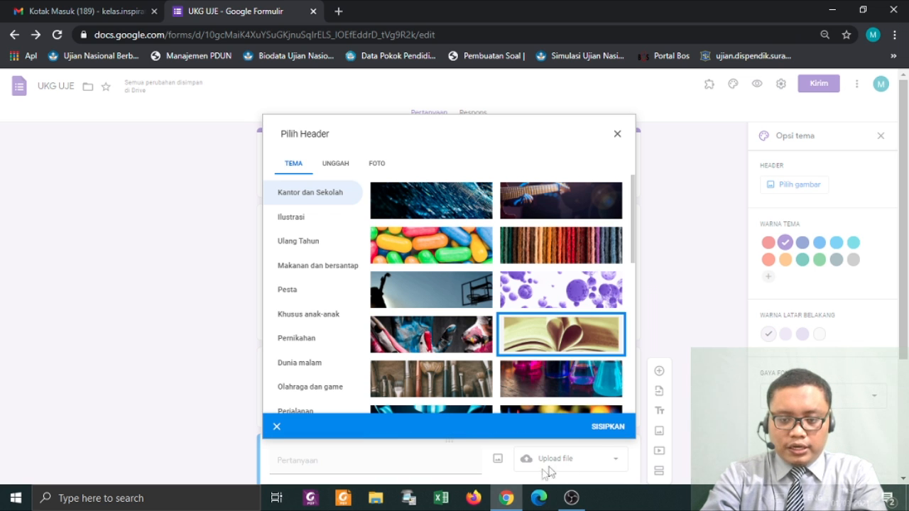
left_click(605, 427)
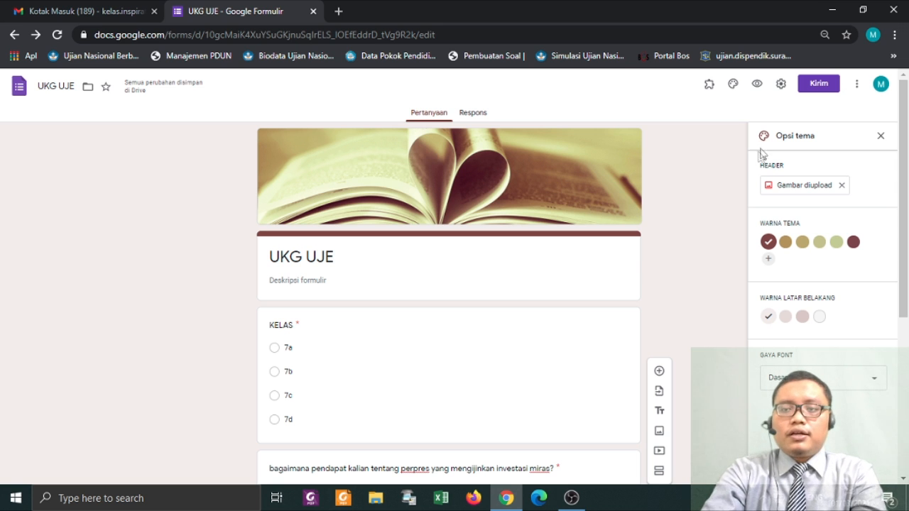
Preview the form as respondents see it and look through its header and questions.
left_click(757, 85)
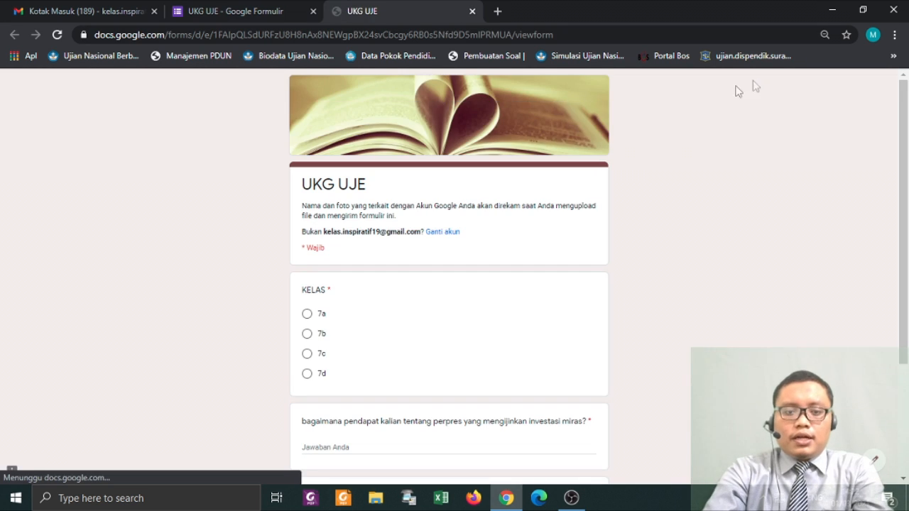
scroll(432, 274, "down", 2)
scroll(426, 258, "up", 2)
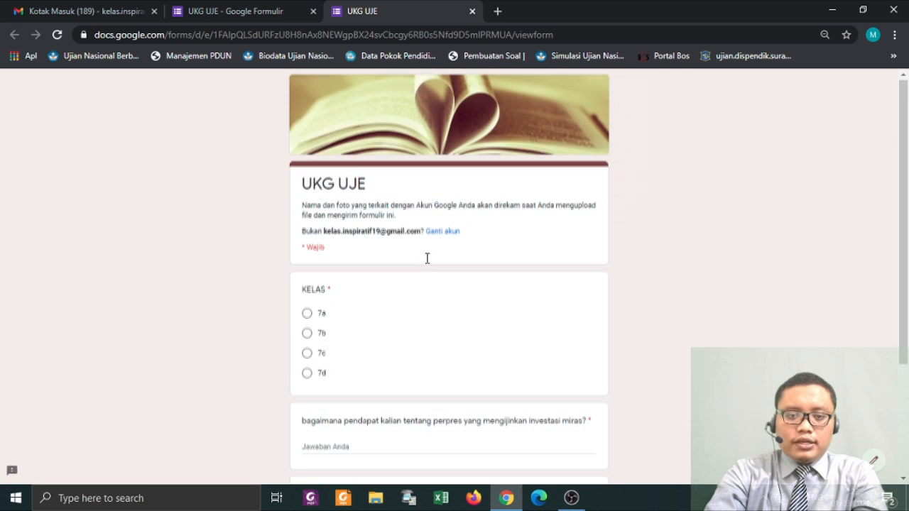
scroll(425, 266, "down", 2)
scroll(423, 263, "up", 2)
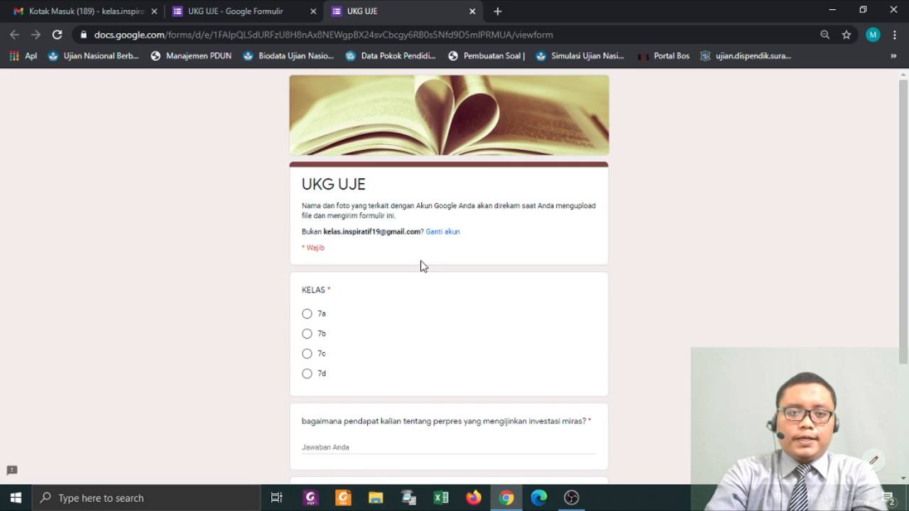
Return to the form editor and copy the form's share link with Perpendek URL enabled.
left_click(270, 18)
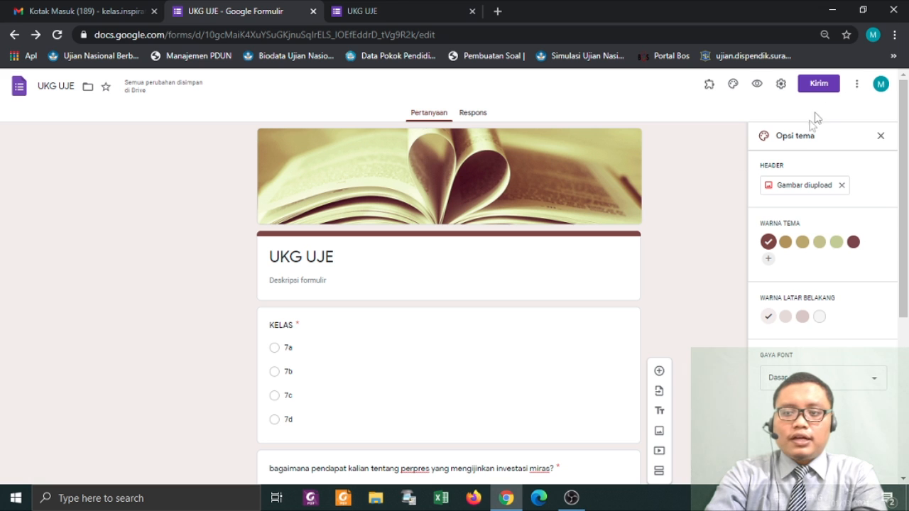
left_click(825, 90)
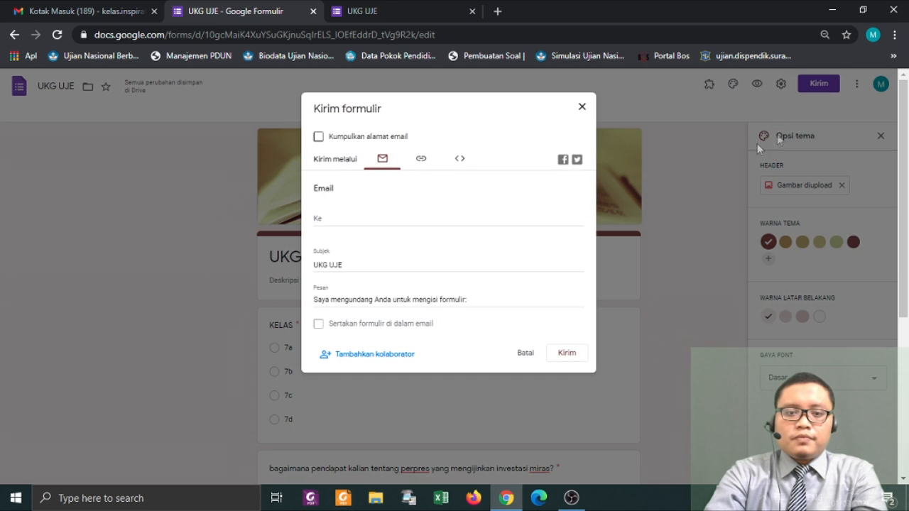
left_click(425, 162)
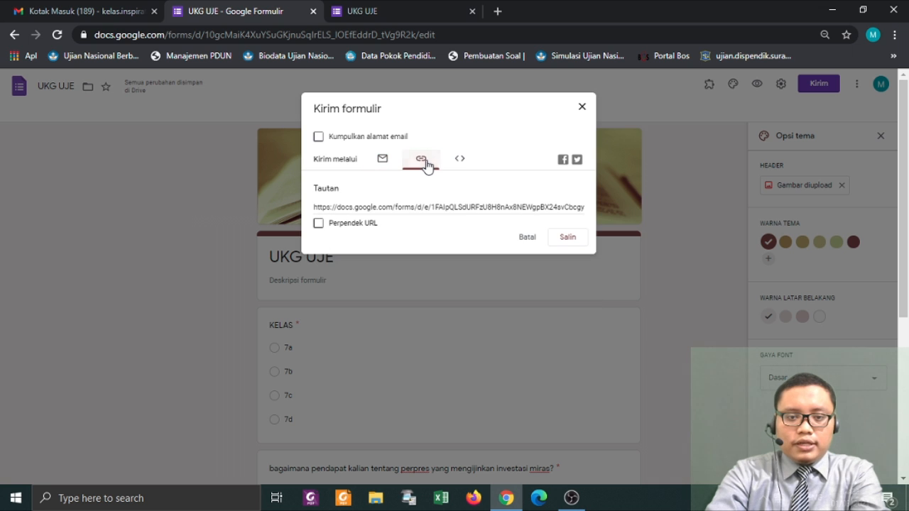
left_click(318, 224)
left_click(575, 240)
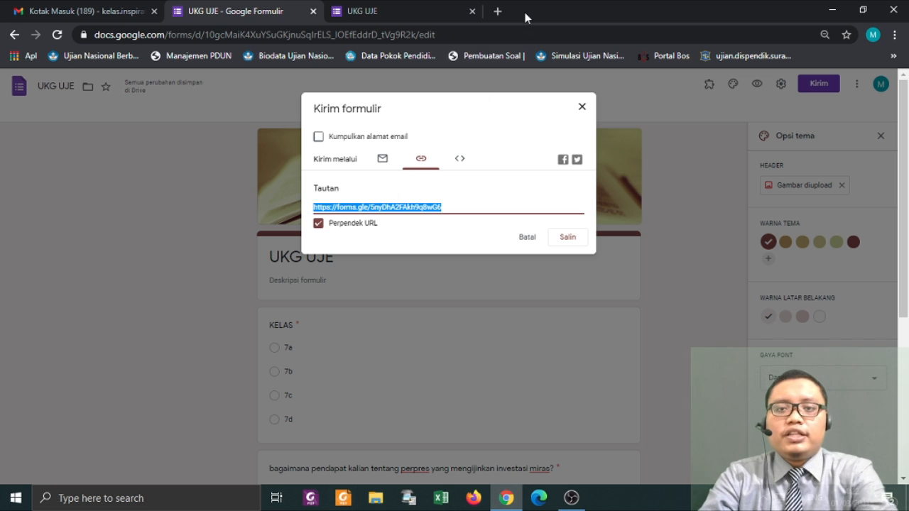
Open the intip.in URL shortener in a new browser tab and switch it to custom link mode.
left_click(497, 12)
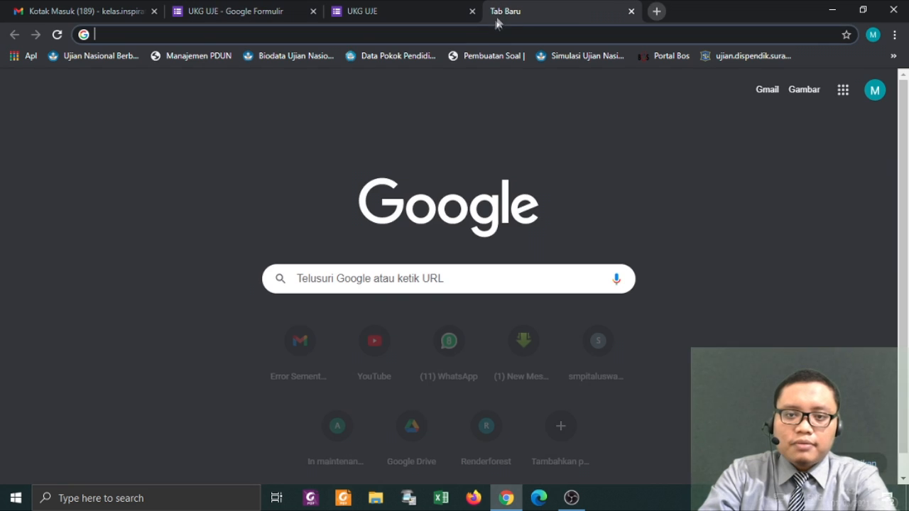
type("inti")
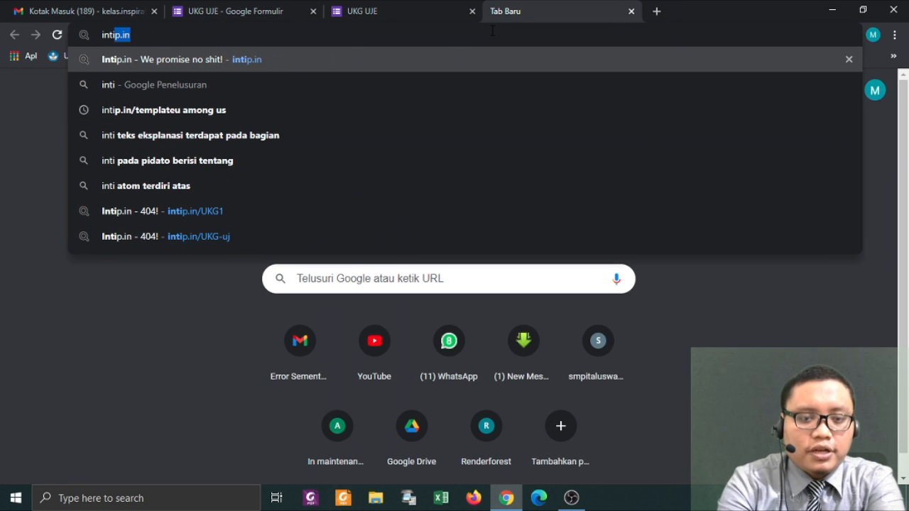
key("Return")
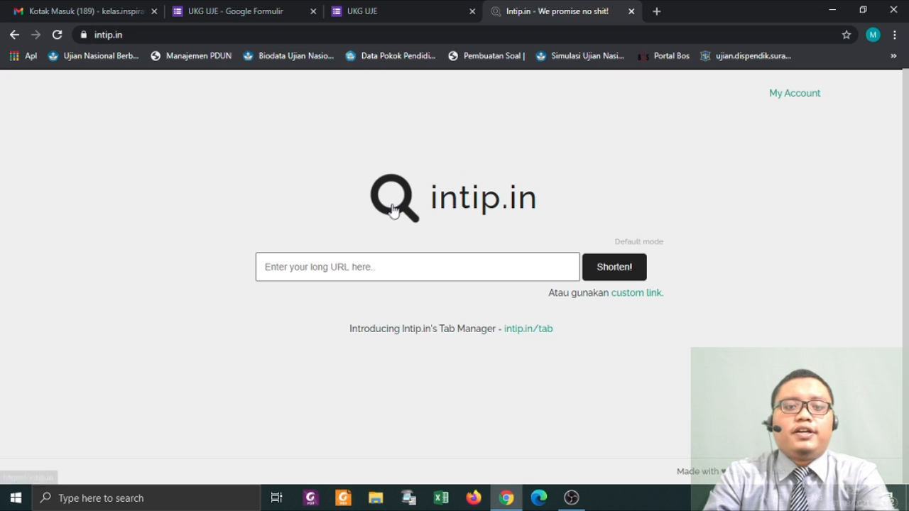
left_click(636, 293)
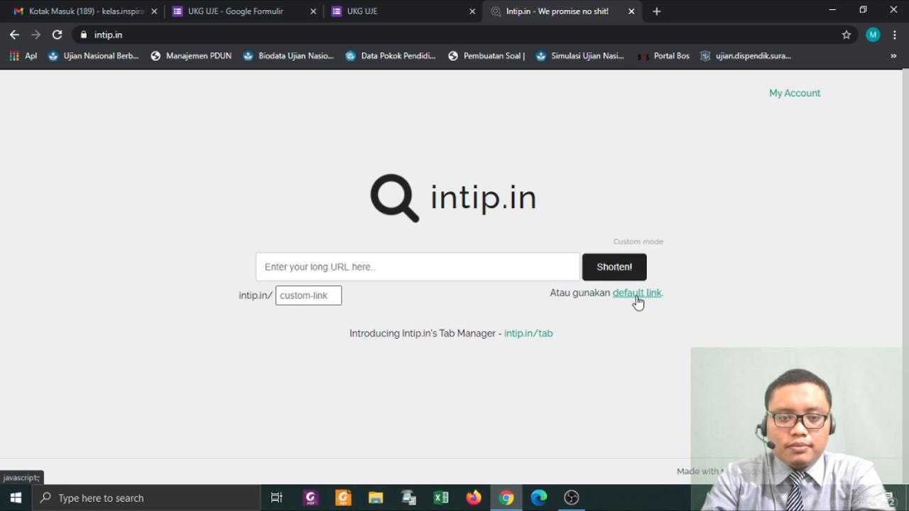
Copy the form's shortened link again from its send dialog and paste it as the long URL in intip.in.
left_click(380, 12)
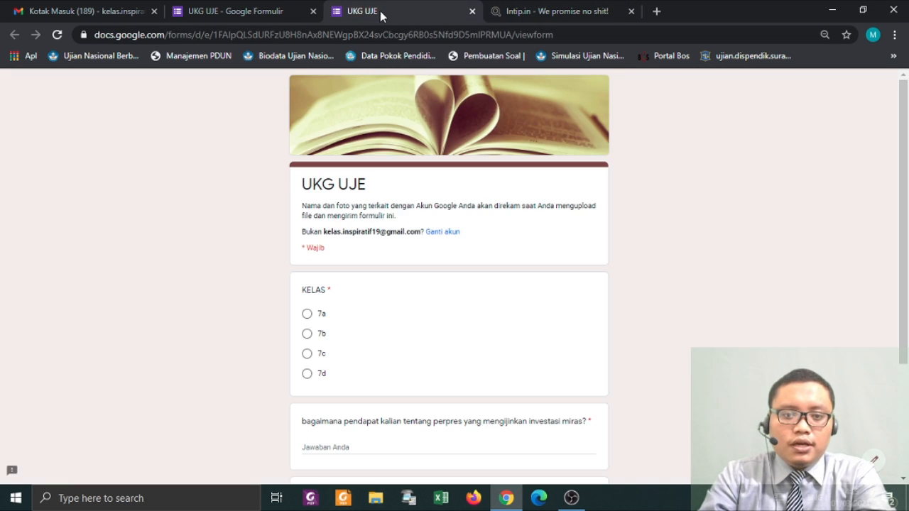
left_click(235, 11)
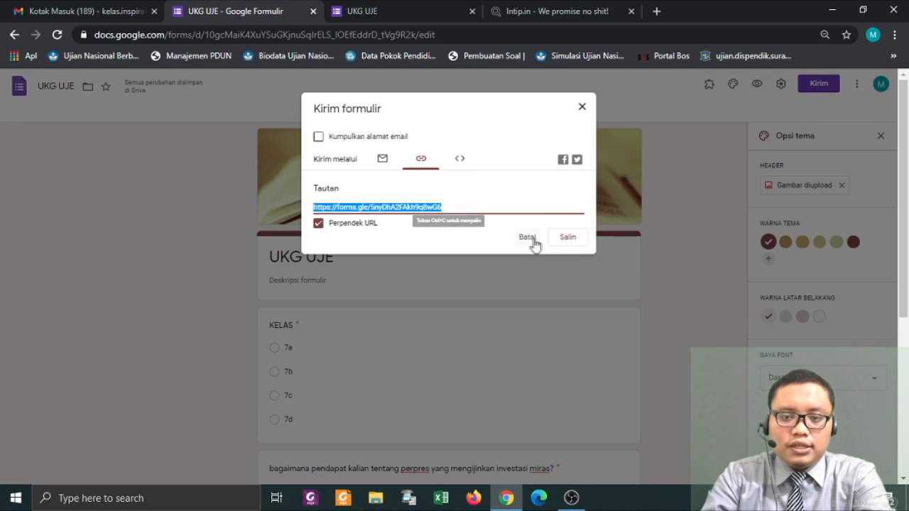
left_click(564, 239)
left_click(554, 11)
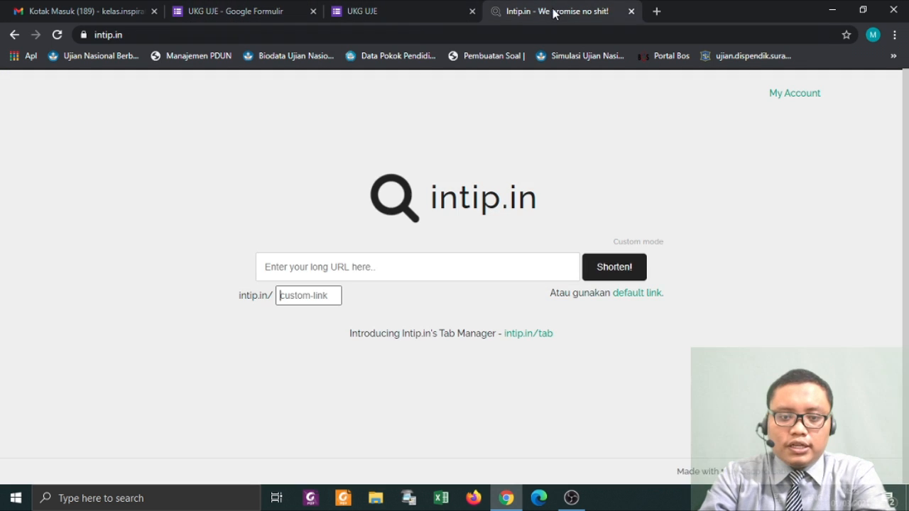
left_click(300, 267)
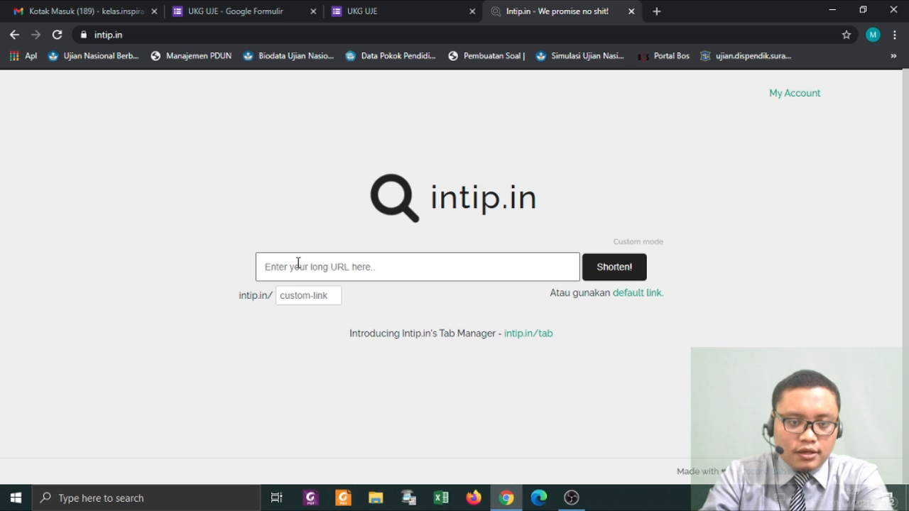
right_click(299, 261)
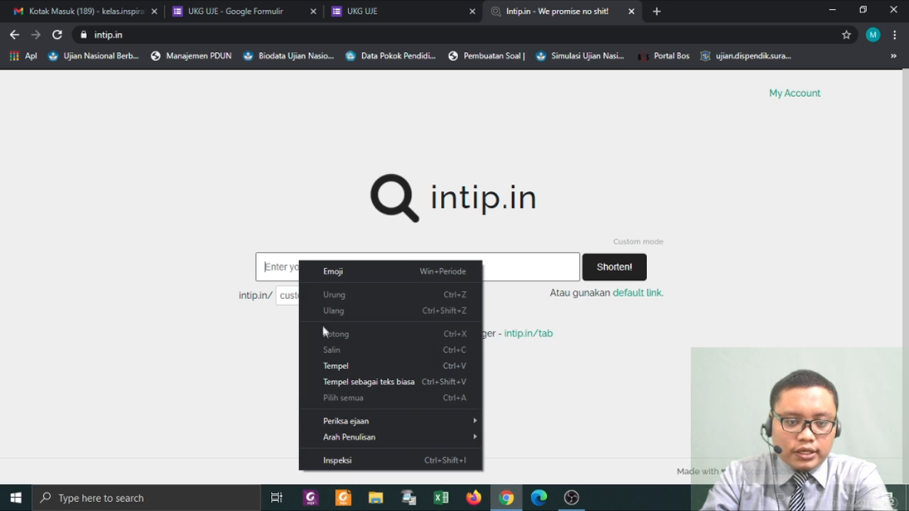
left_click(328, 365)
Enter a custom link ending made of "ukgu" followed by the person's first name.
left_click(305, 292)
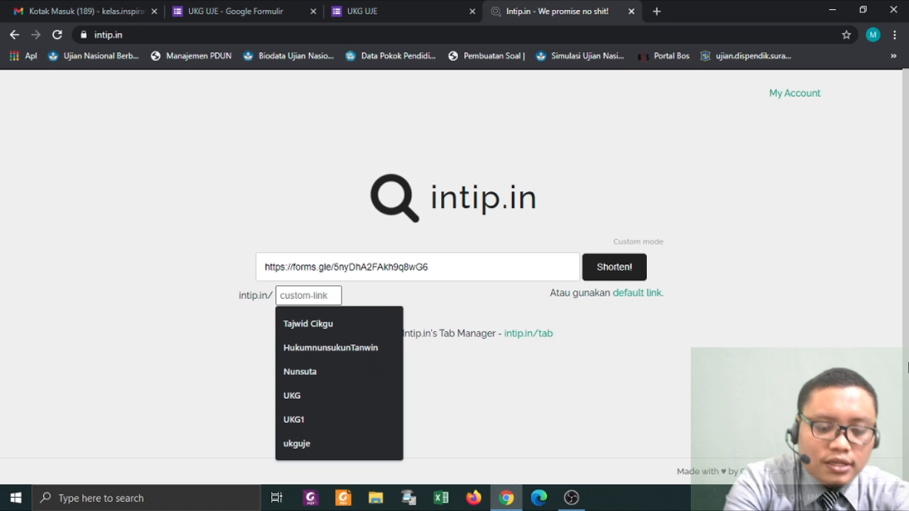
type("ukg")
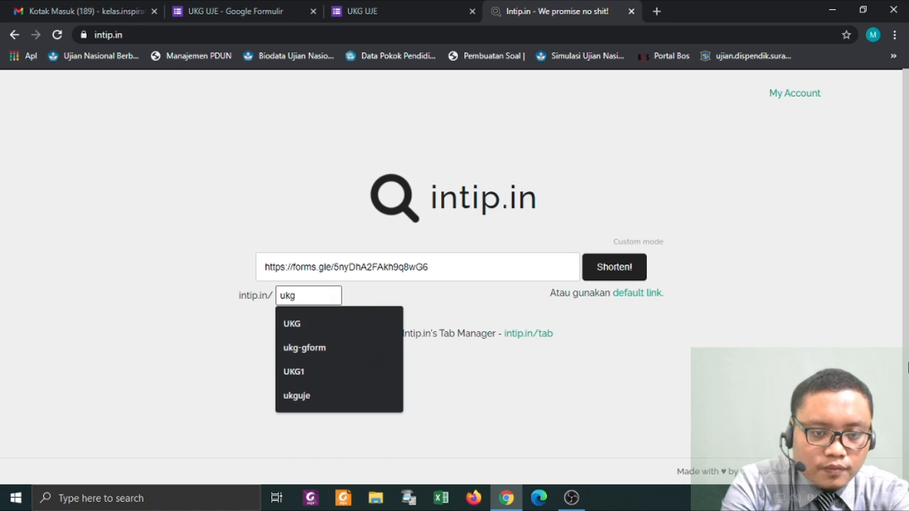
type("uje")
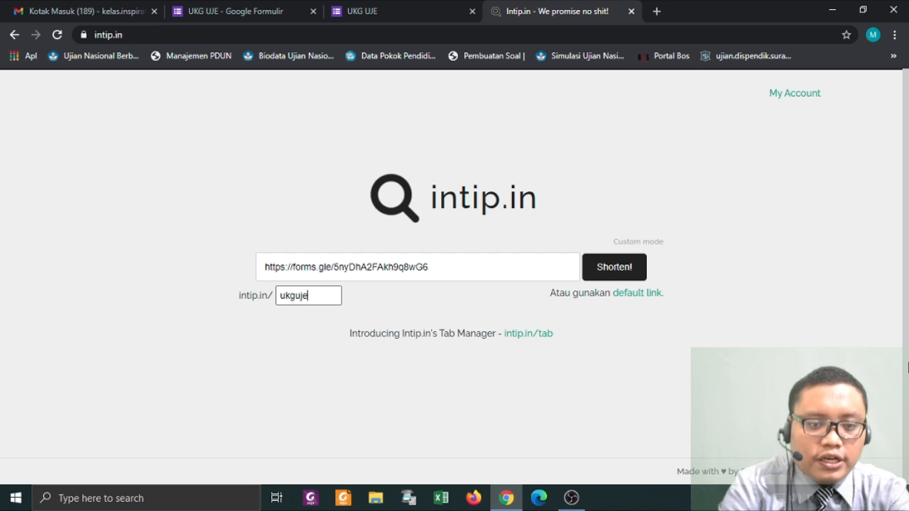
key("BackSpace")
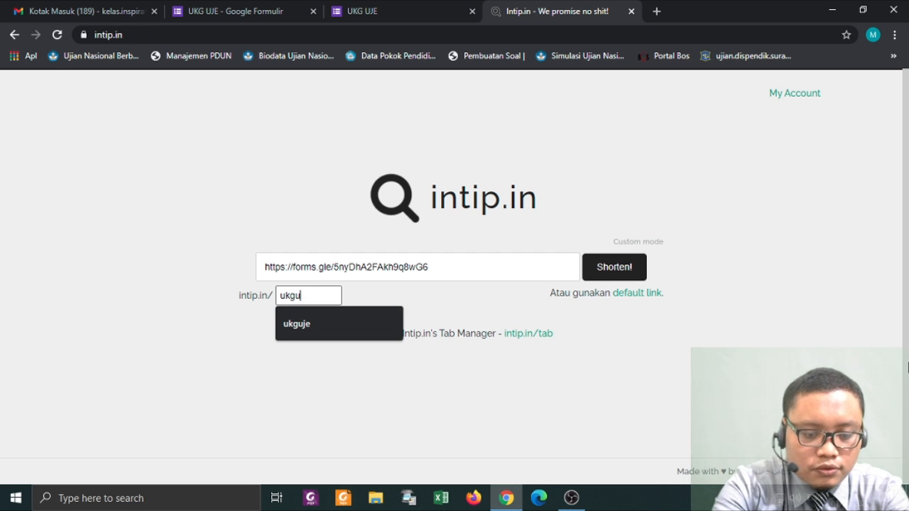
type("jefri")
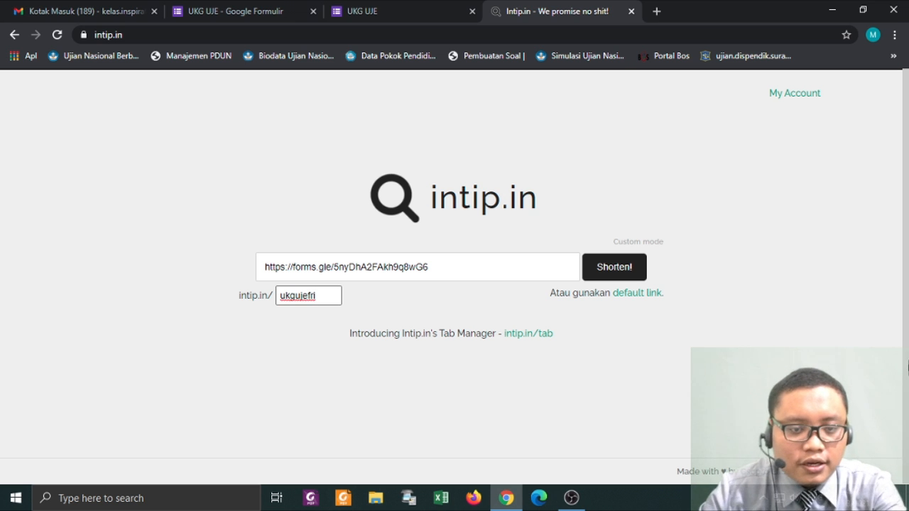
Shorten the form link with the custom ending and copy the resulting intip.in link.
left_click(609, 274)
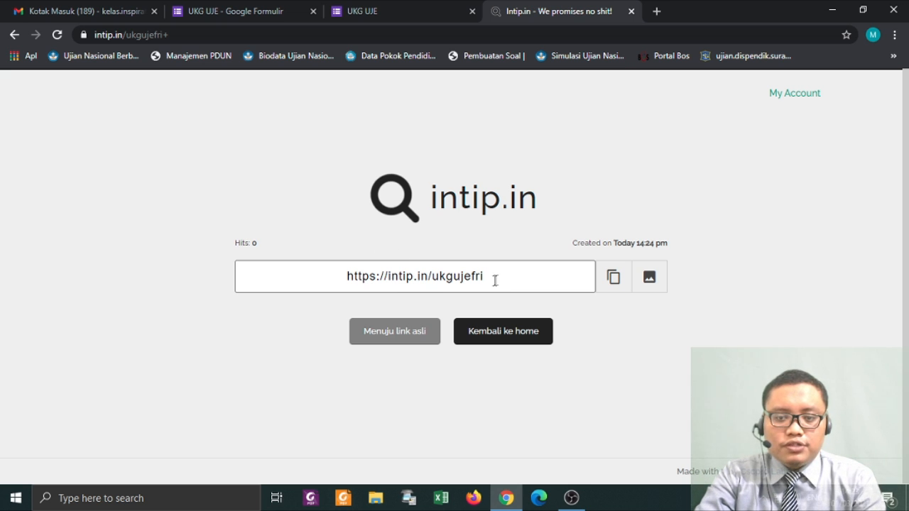
left_click(610, 278)
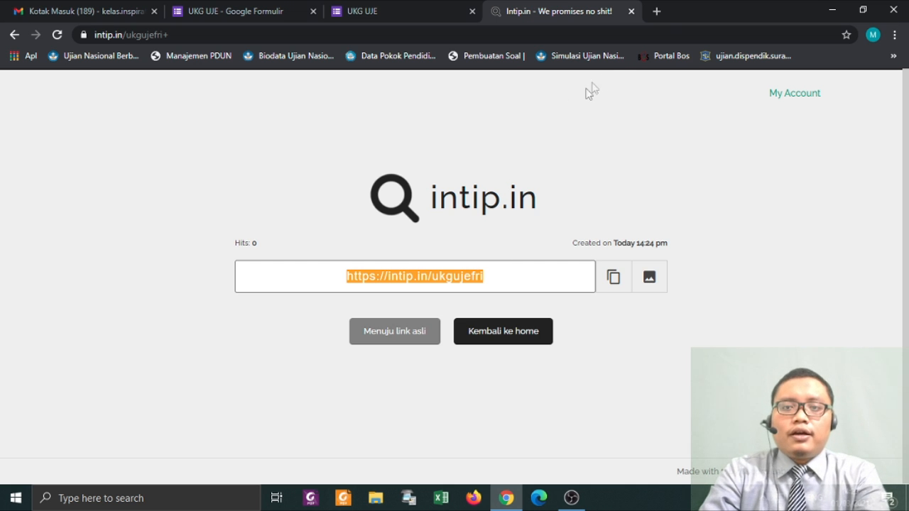
Open the Us-Learning Al Uswah Surabaya site in a new browser tab and log in with the saved credentials.
left_click(659, 12)
left_click(615, 34)
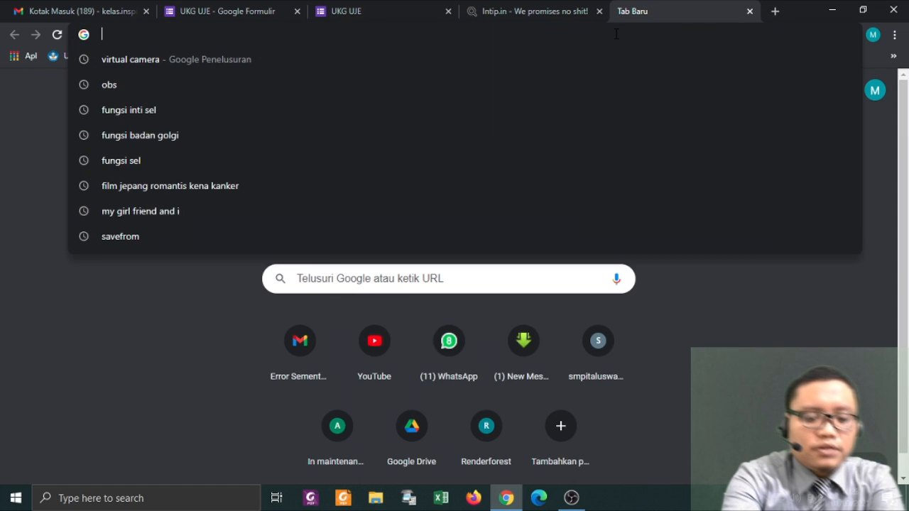
type("us")
key("Return")
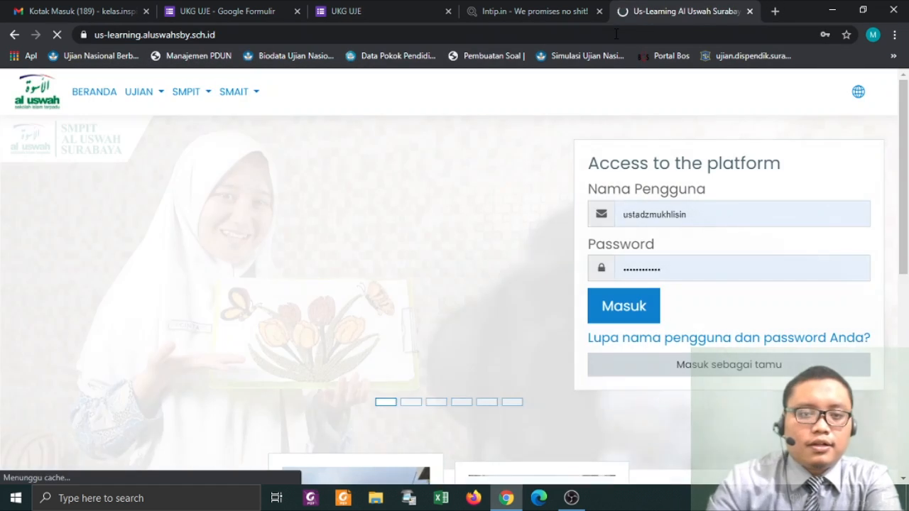
left_click(623, 310)
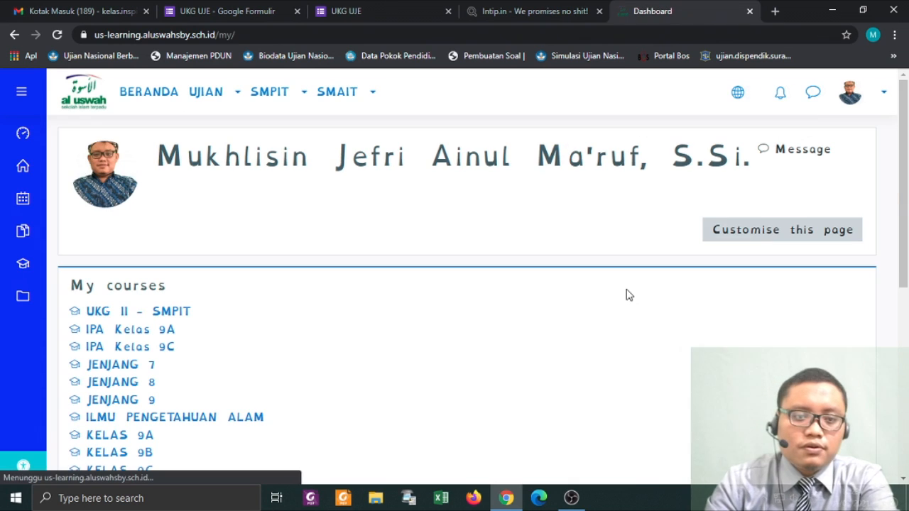
Open the IPA Kelas 9A course and turn editing on.
left_click(145, 338)
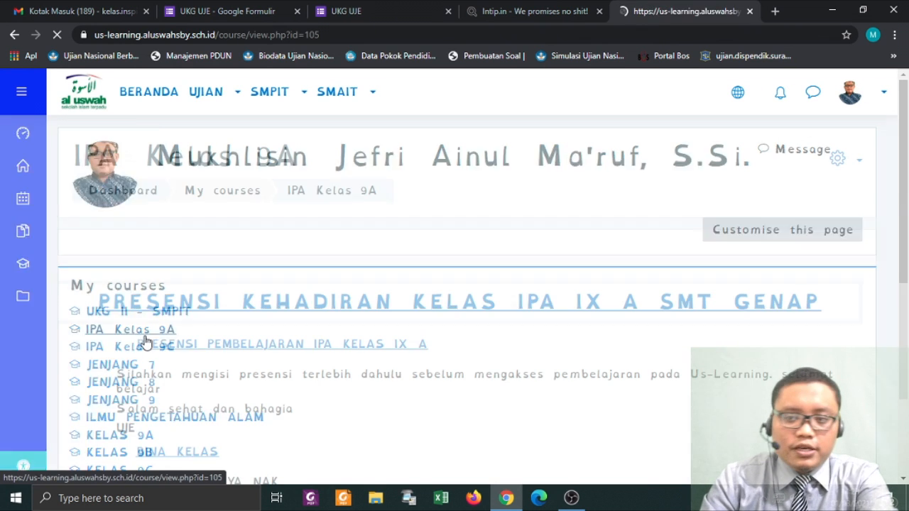
left_click(857, 162)
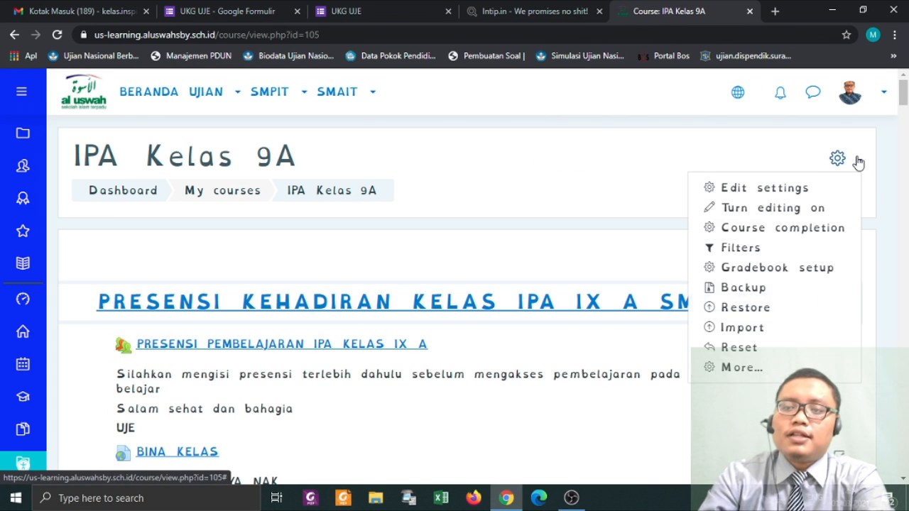
left_click(713, 207)
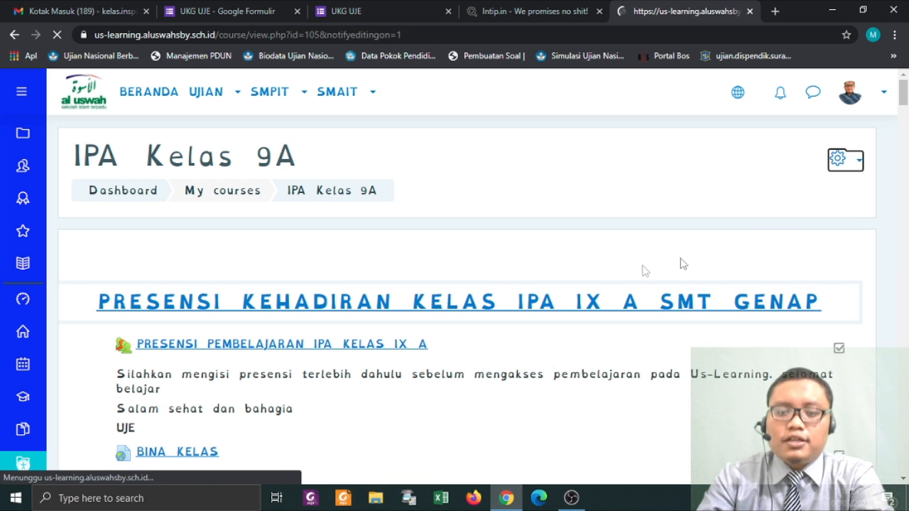
Add a URL resource to the course section PRESENSI KEHADIRAN KELAS IPA IX A SMT GENAP.
scroll(553, 277, "down", 4)
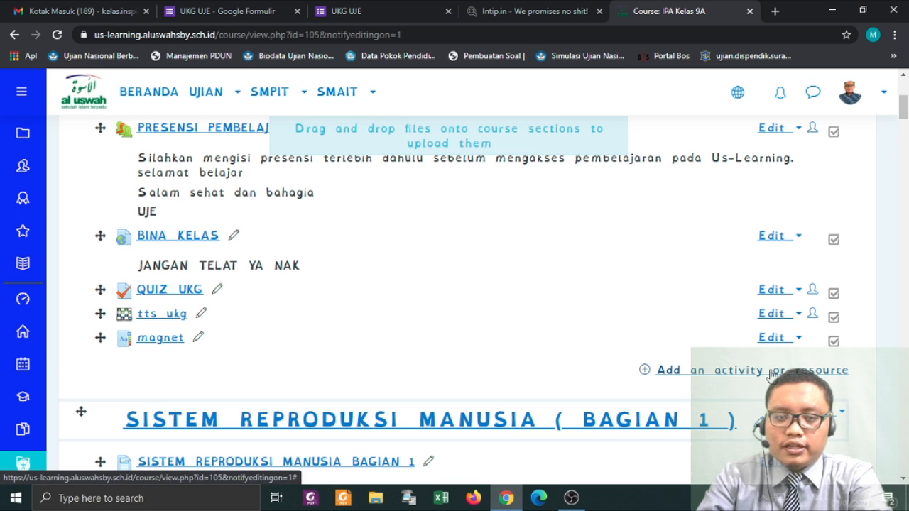
scroll(353, 255, "up", 1)
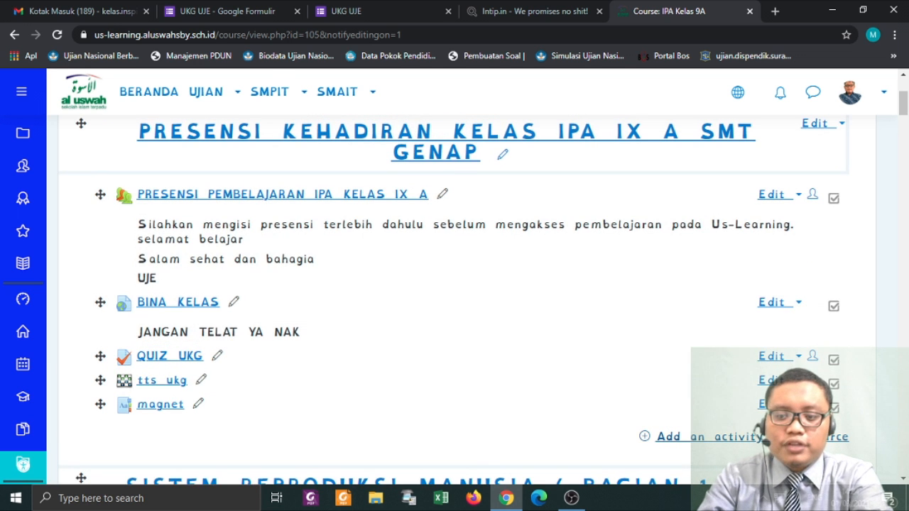
left_click(671, 436)
left_click_drag(428, 174, 448, 437)
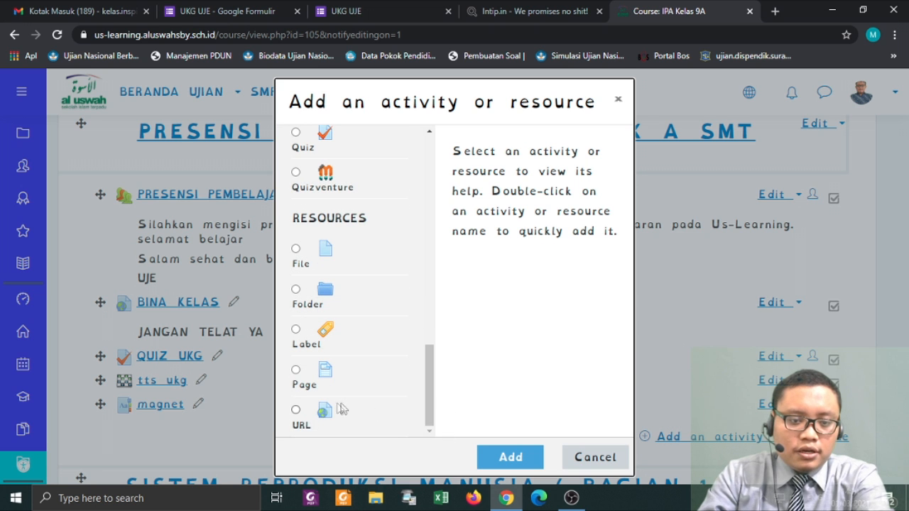
left_click(304, 419)
left_click(524, 463)
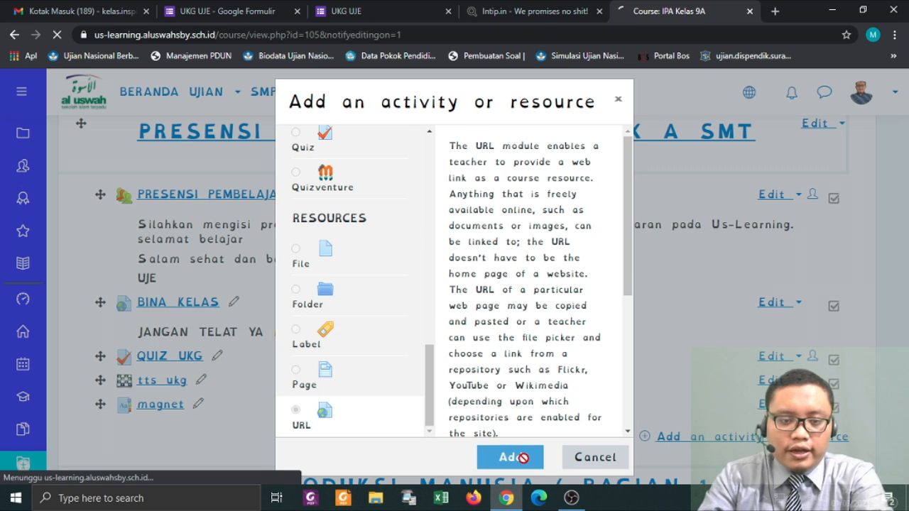
Name the URL resource "UKG- G FORM" and paste the copied intip.in short link as its external URL.
left_click(386, 379)
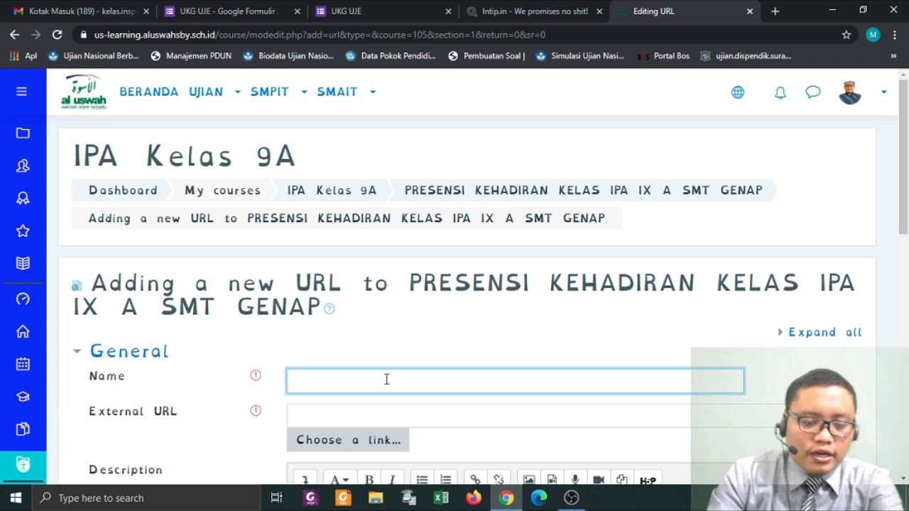
type("UKG ")
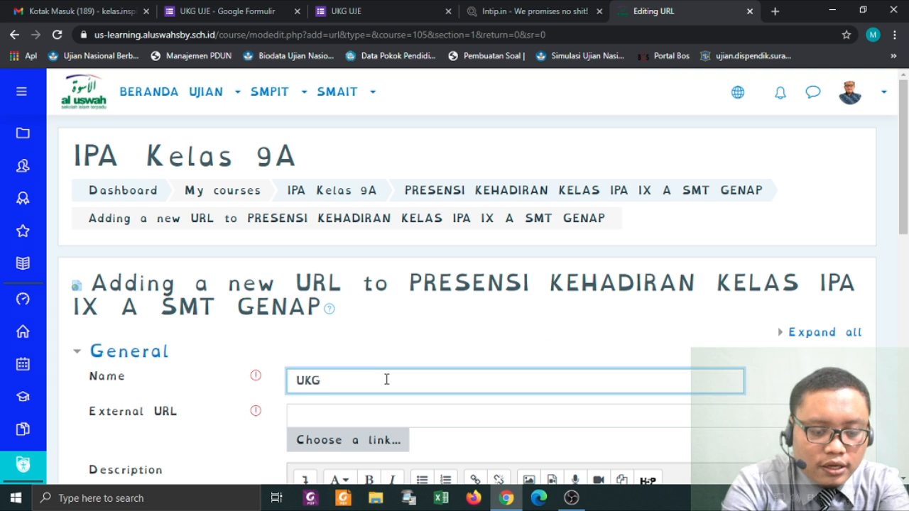
type(" G FORM")
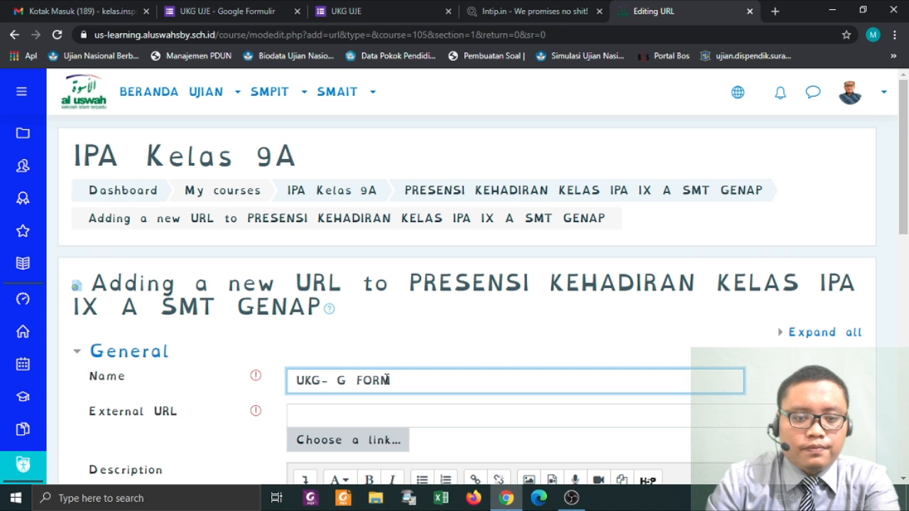
scroll(376, 412, "down", 2)
left_click(326, 280)
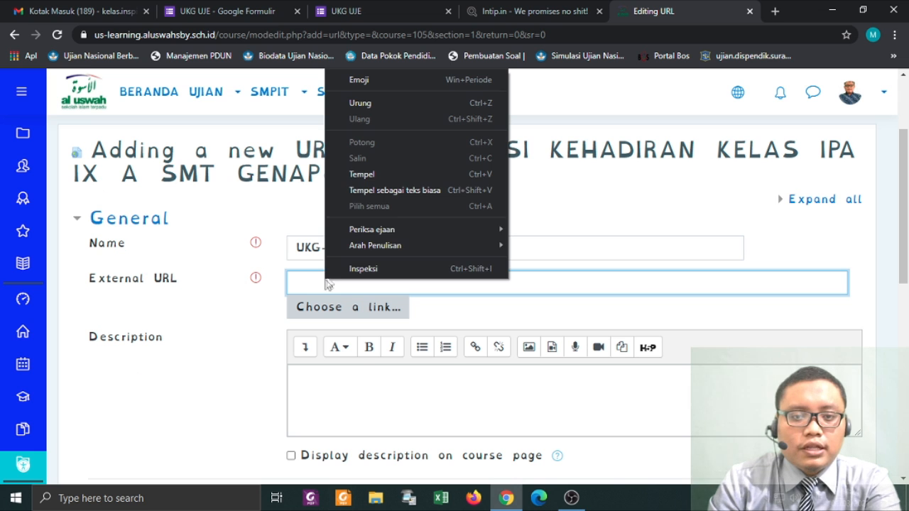
left_click(358, 174)
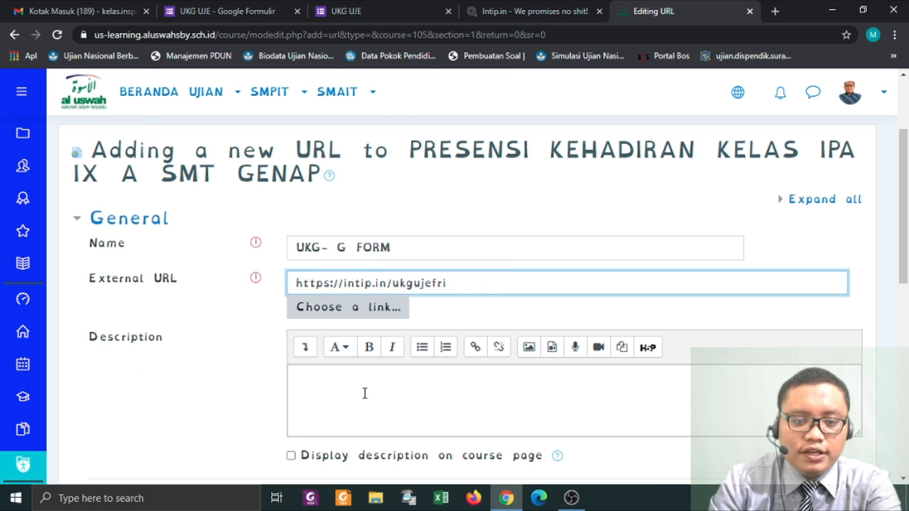
Save and display the URL resource, and look through the UKG UJE form it opens.
scroll(321, 455, "down", 2)
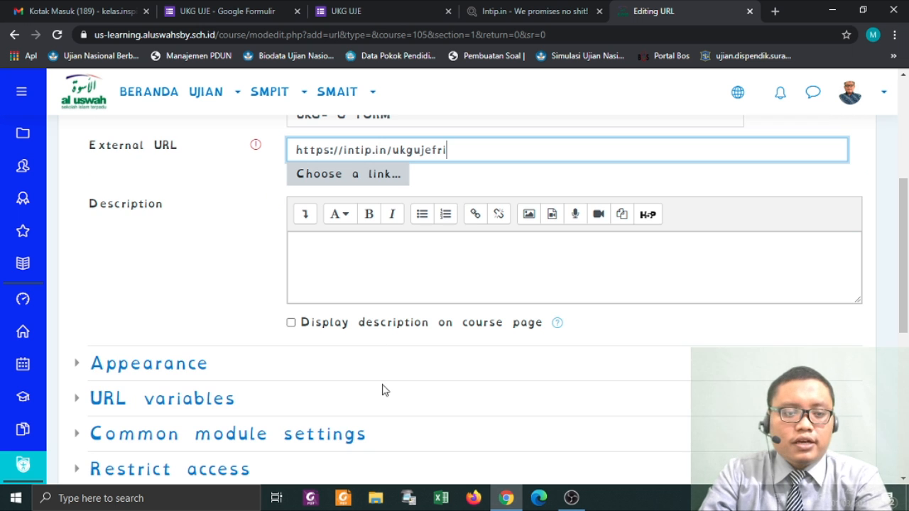
scroll(381, 388, "down", 2)
scroll(447, 404, "down", 1)
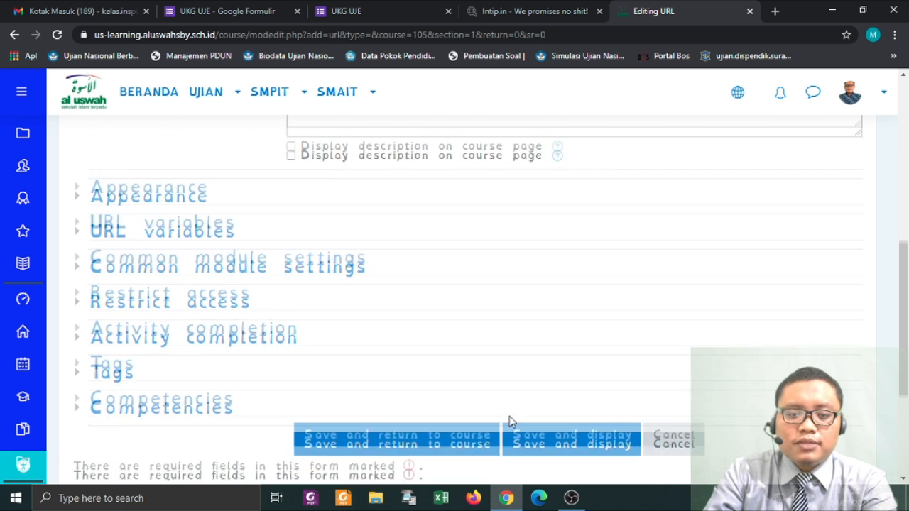
left_click(572, 410)
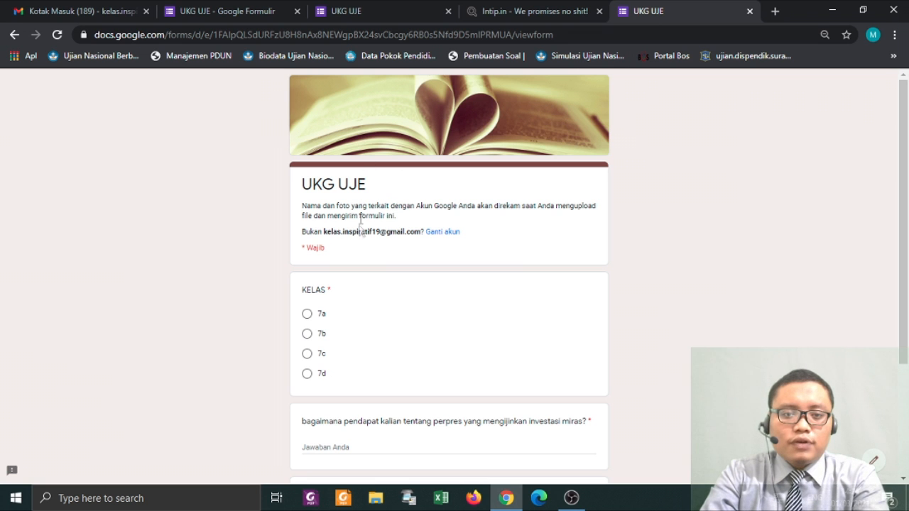
scroll(365, 253, "down", 2)
scroll(364, 254, "up", 2)
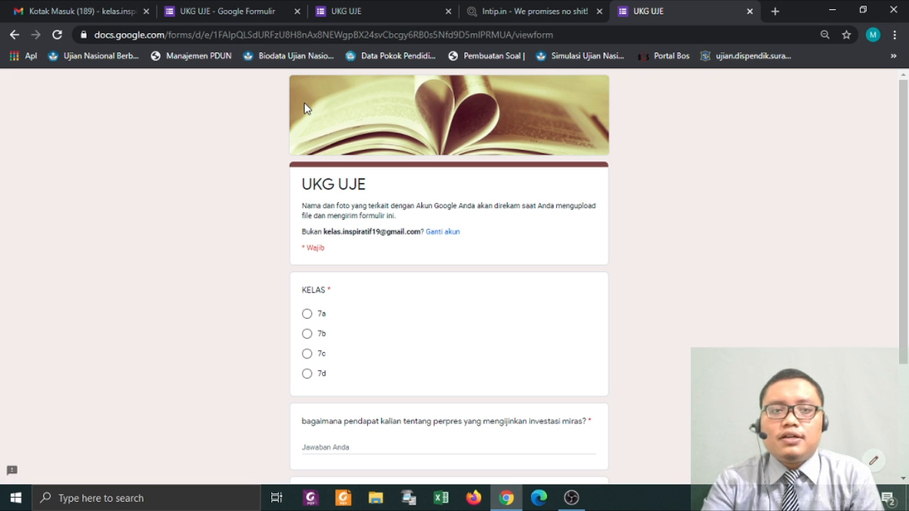
Return to the UKG UJE form editor, close its send dialog and go to the Google Forms home page.
left_click(229, 13)
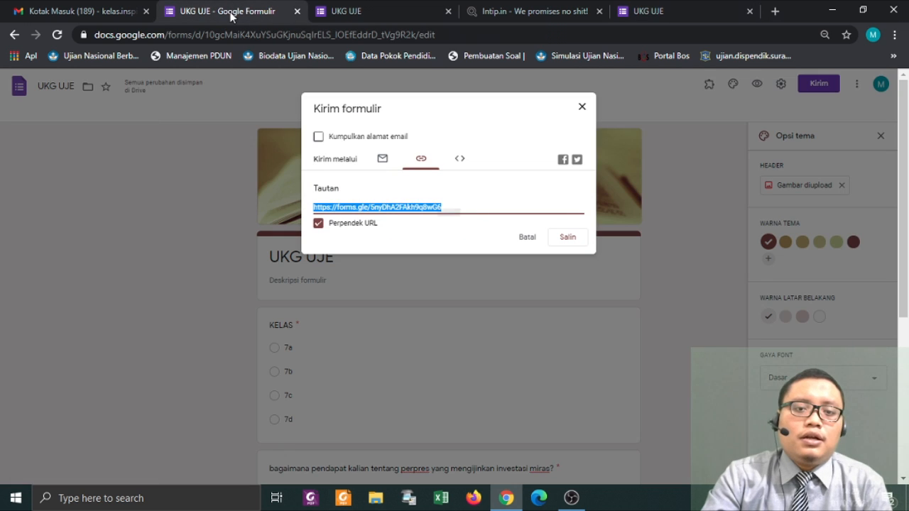
left_click(582, 107)
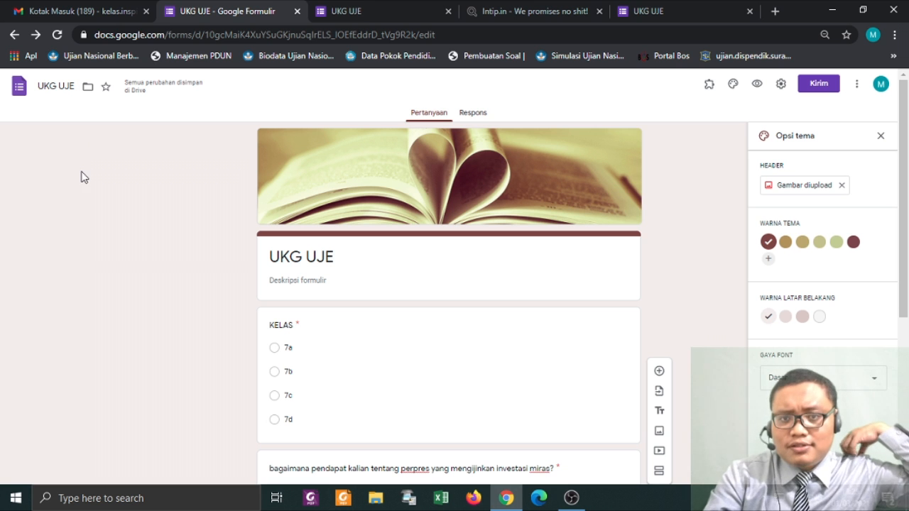
left_click(19, 93)
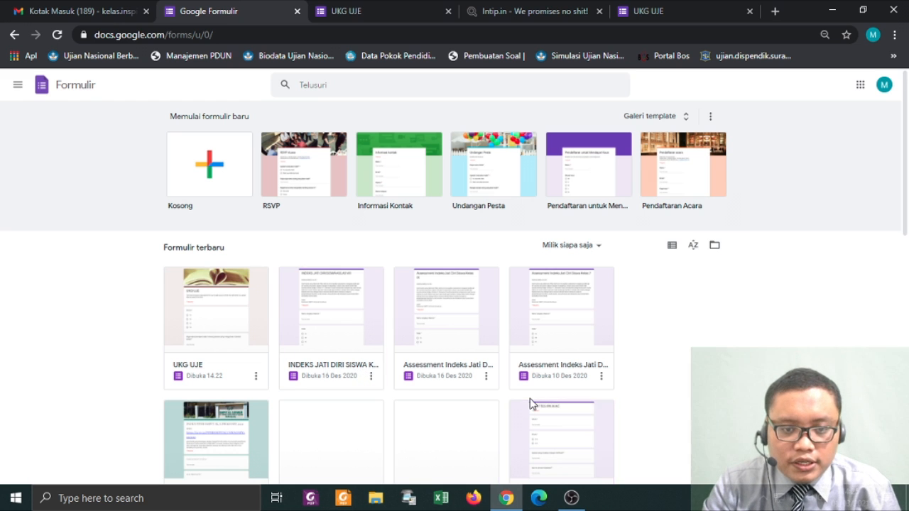
Open the form INDEKS JATI DIRI SISWA KELAS VIII and view its responses in Google Sheets.
scroll(529, 404, "down", 2)
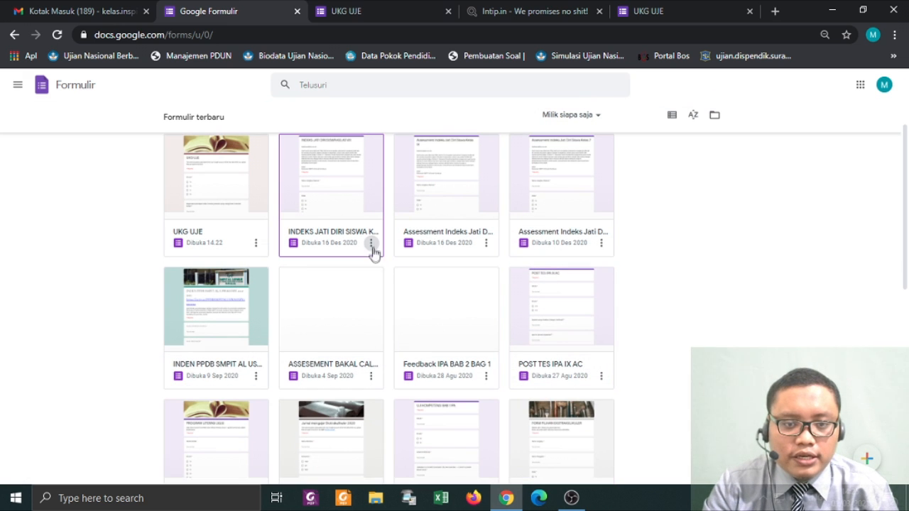
left_click(340, 202)
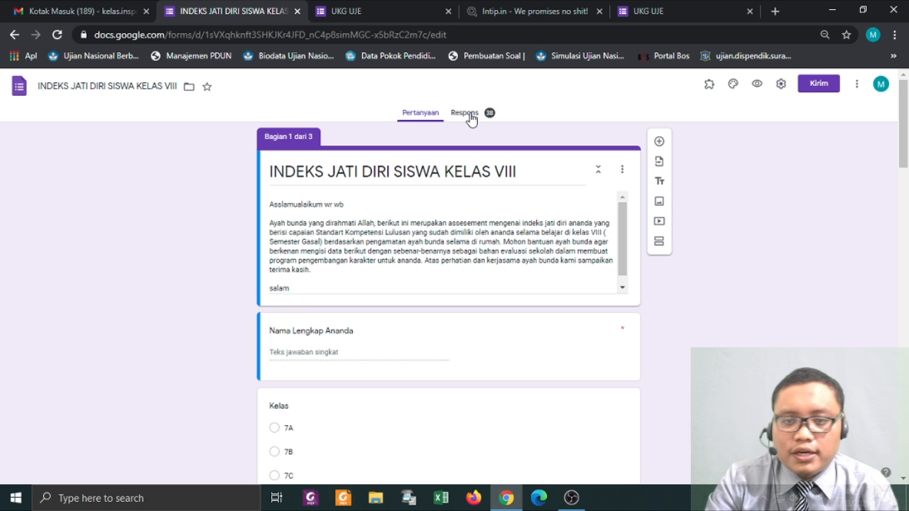
left_click(464, 118)
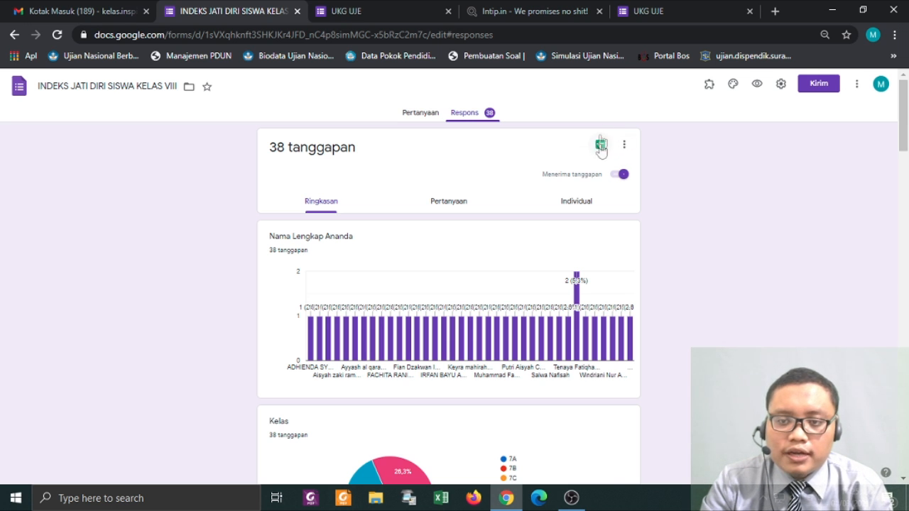
left_click(600, 146)
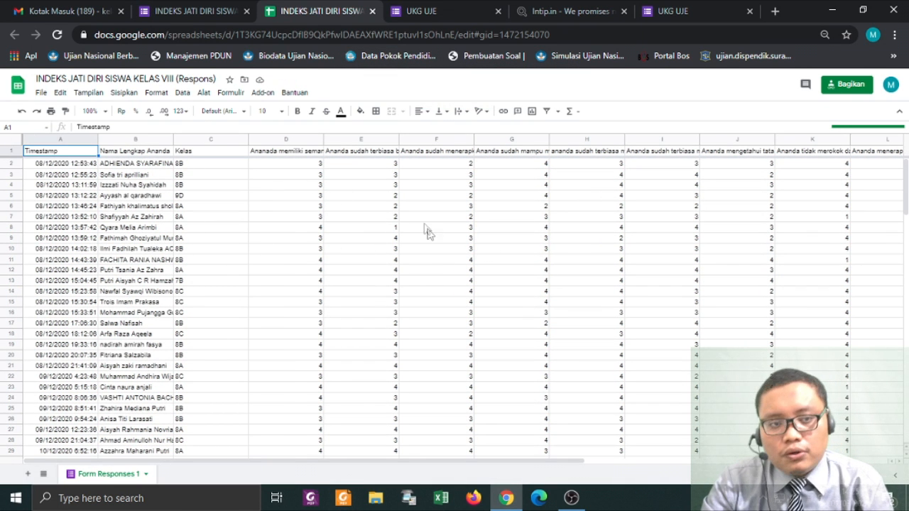
left_click(41, 92)
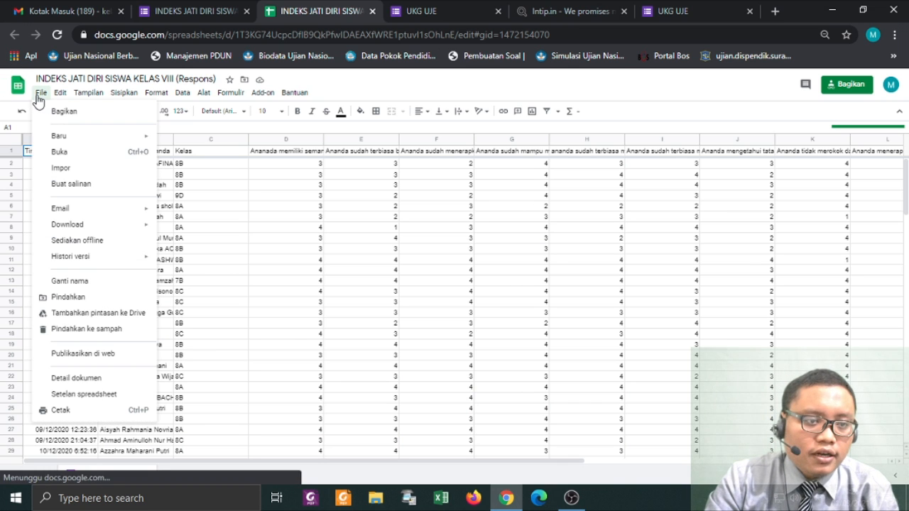
mouse_move(142, 232)
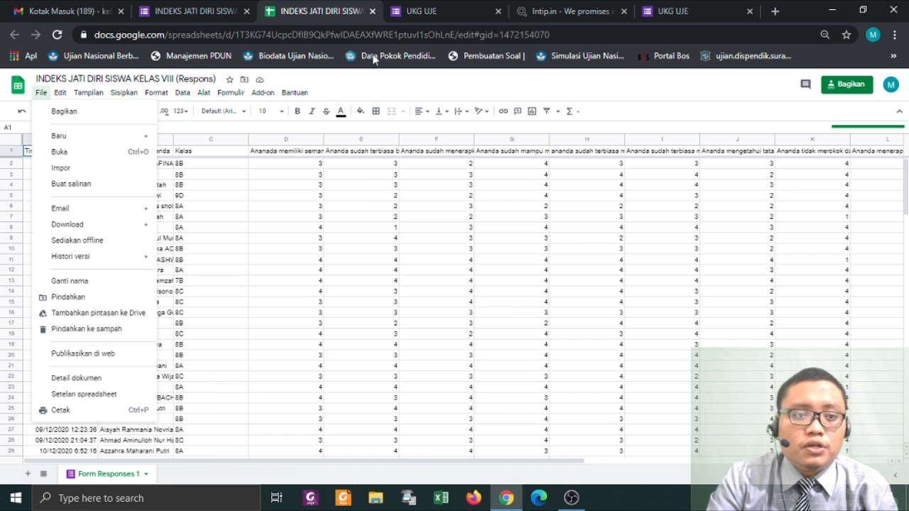
left_click(359, 84)
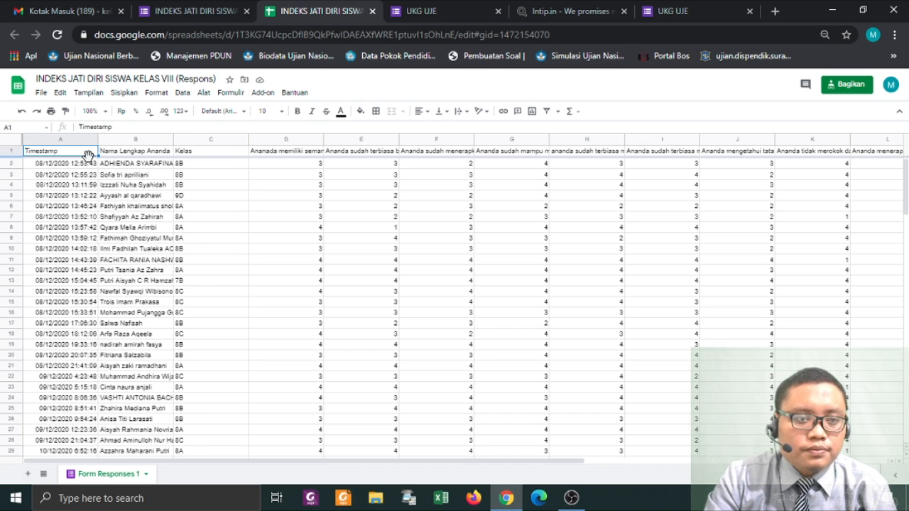
Download the responses spreadsheet as Microsoft Excel (.xlsx) and open the downloaded file in Excel.
left_click(41, 93)
mouse_move(113, 228)
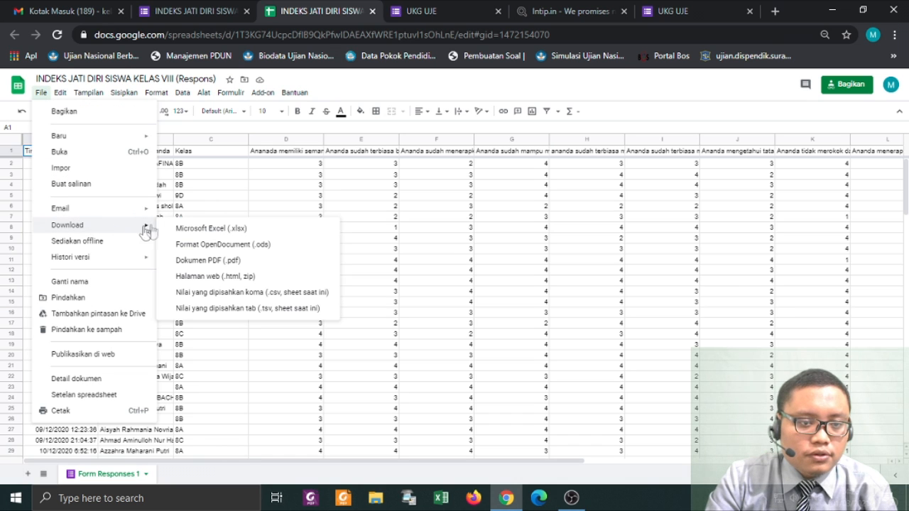
left_click(213, 229)
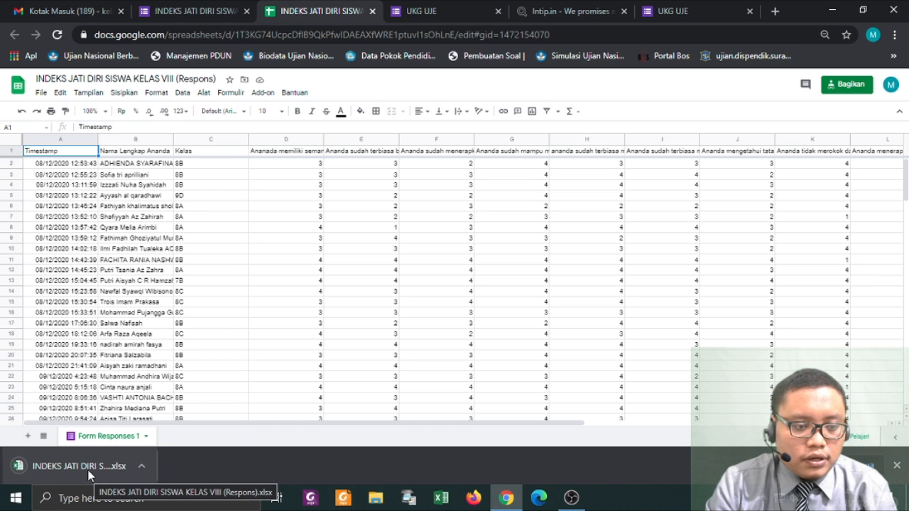
left_click(89, 472)
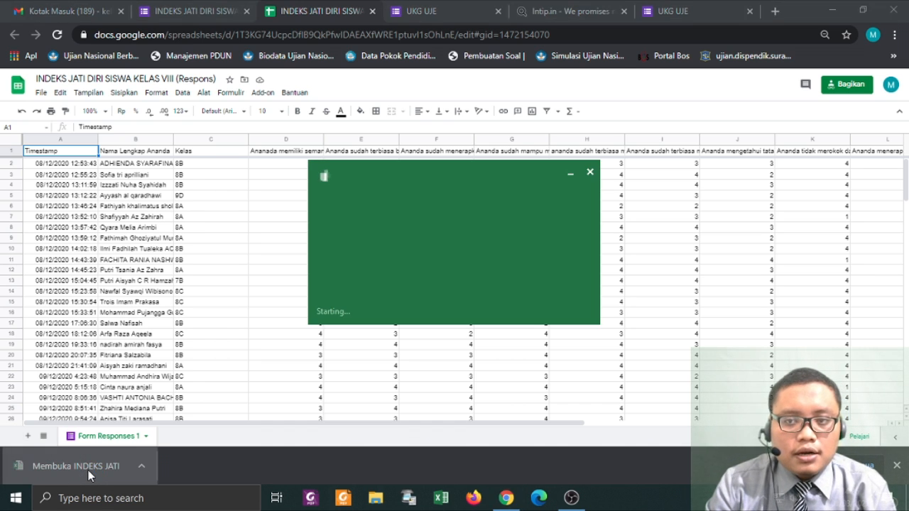
left_click(381, 264)
left_click(403, 154)
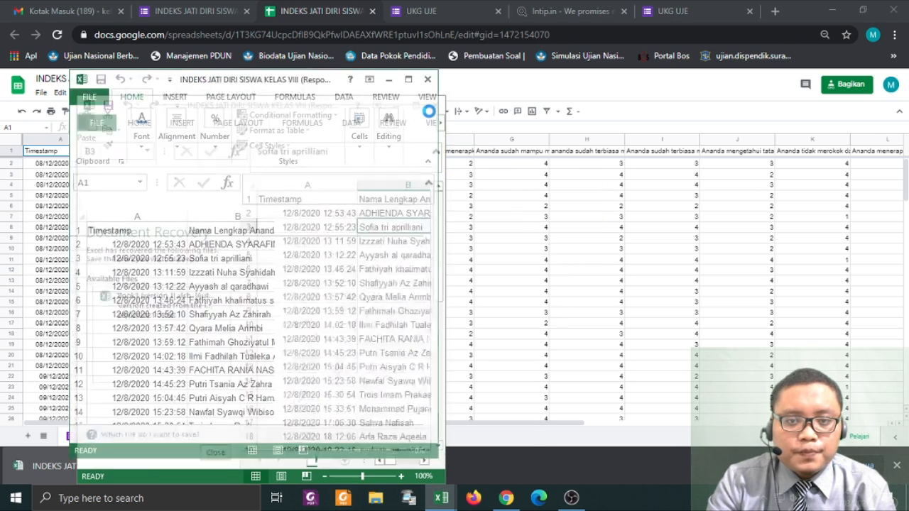
Maximize the workbook window and add filters to the header row of the form responses.
left_click(408, 80)
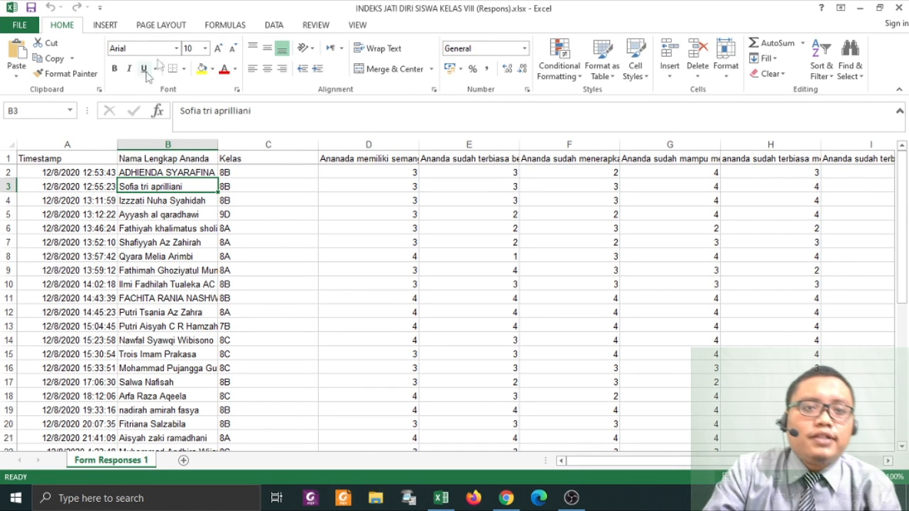
left_click(270, 28)
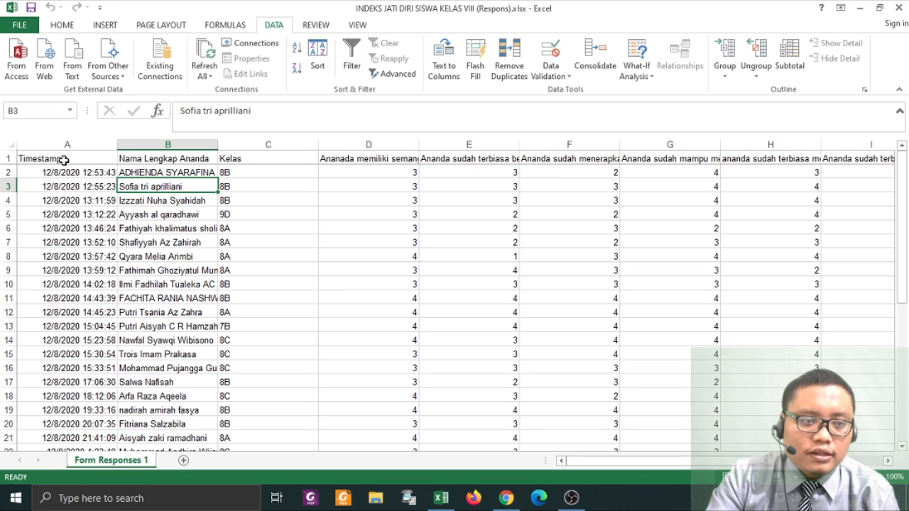
left_click(64, 160)
left_click(188, 157)
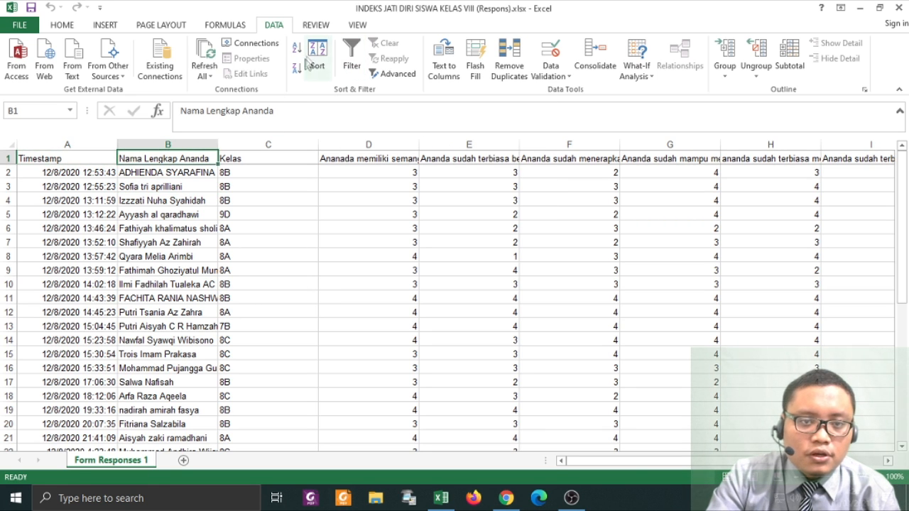
left_click(352, 57)
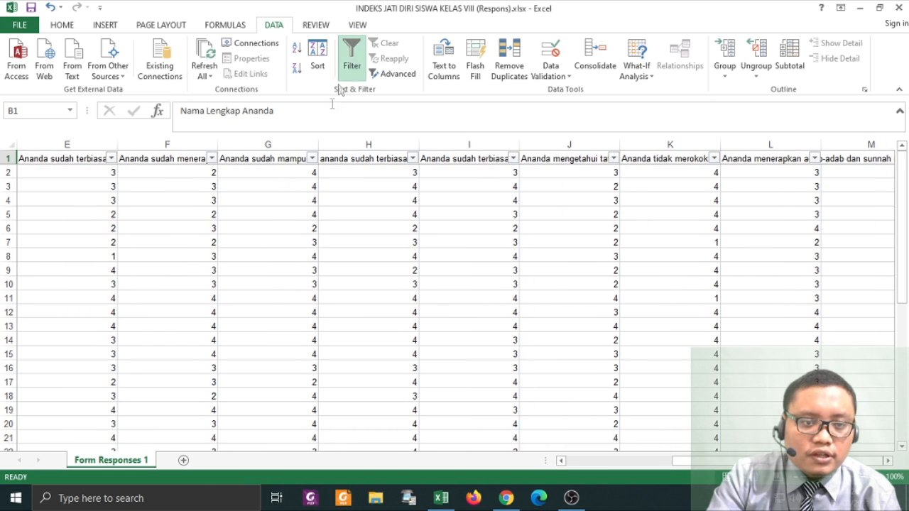
left_click_drag(687, 466, 604, 465)
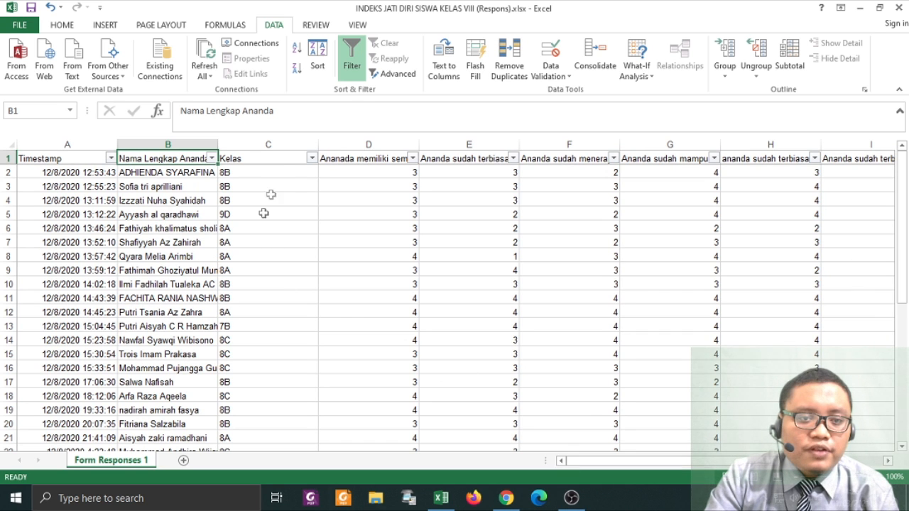
Filter the Kelas column to show only class 7B.
left_click(311, 159)
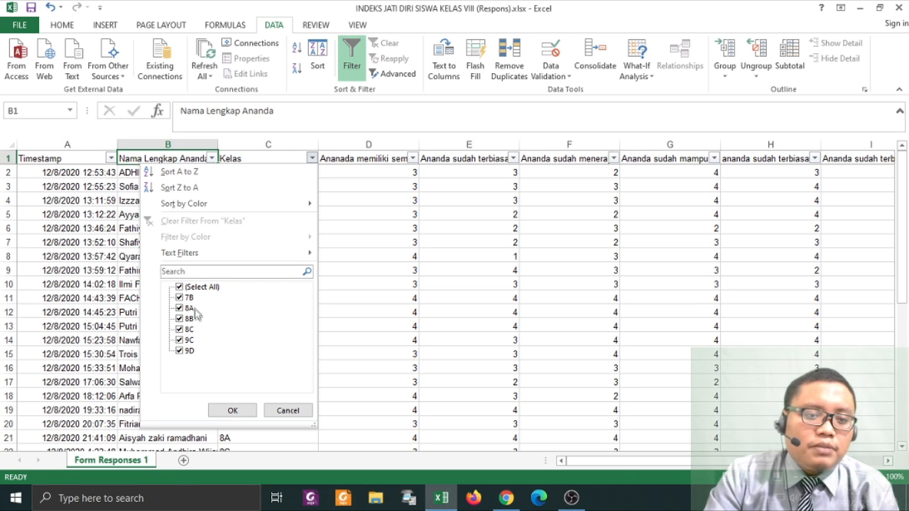
left_click(187, 287)
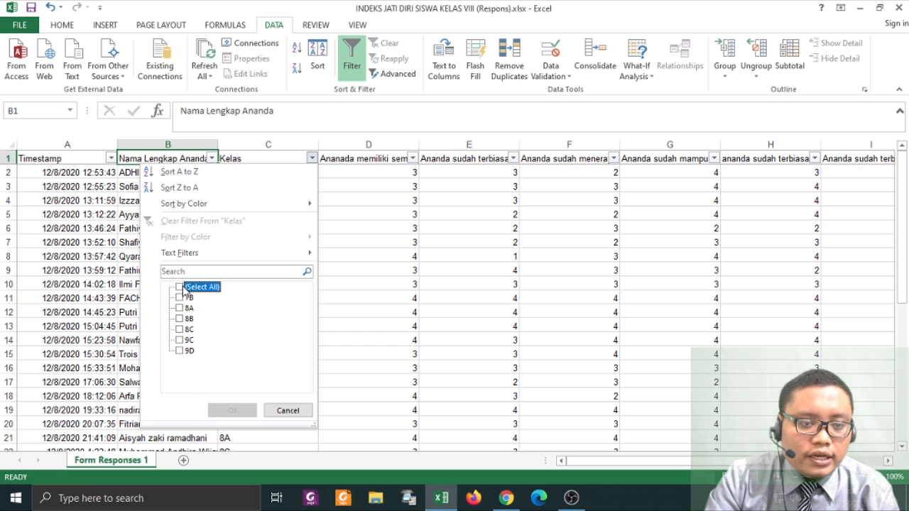
left_click(181, 298)
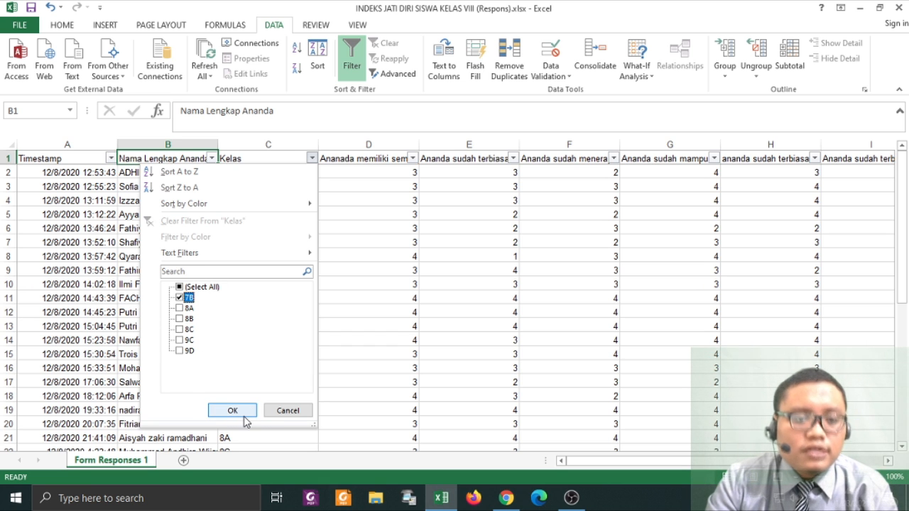
left_click(233, 411)
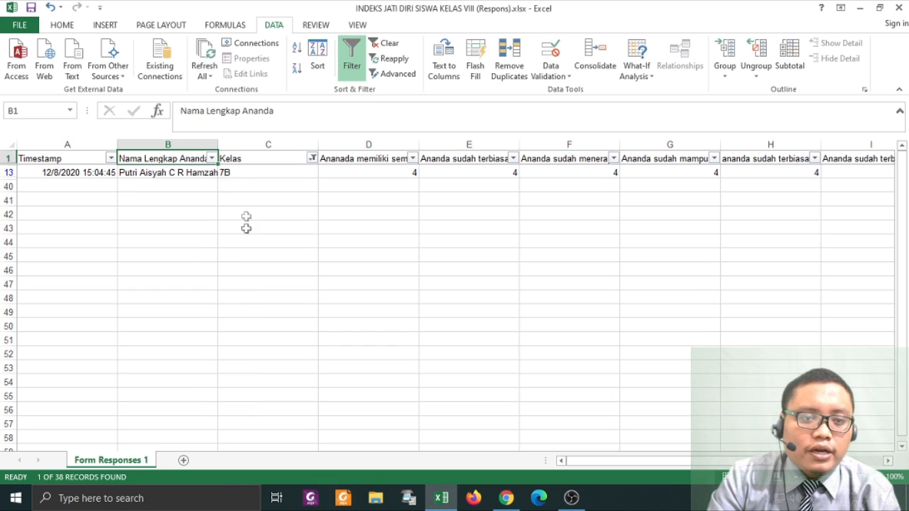
left_click(312, 158)
left_click(313, 159)
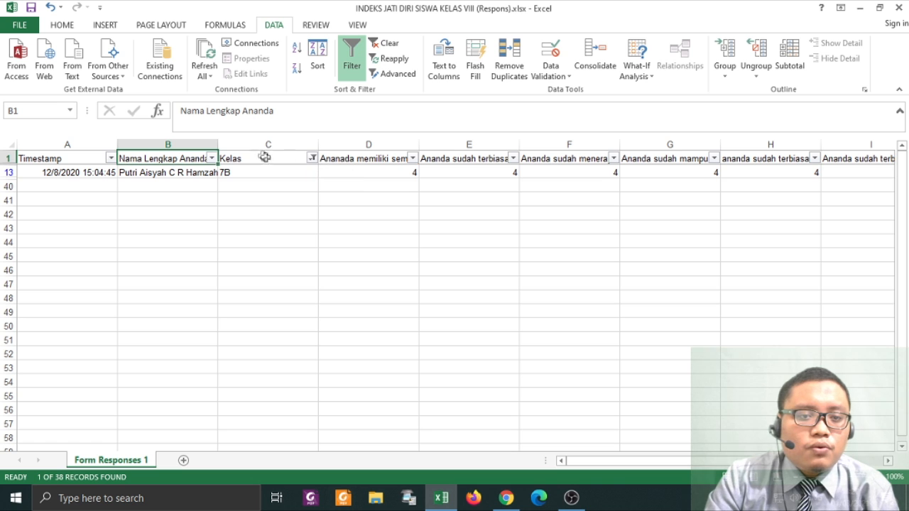
Search the Nama Lengkap Ananda filter for a student's first name and close it without applying a filter.
left_click(212, 159)
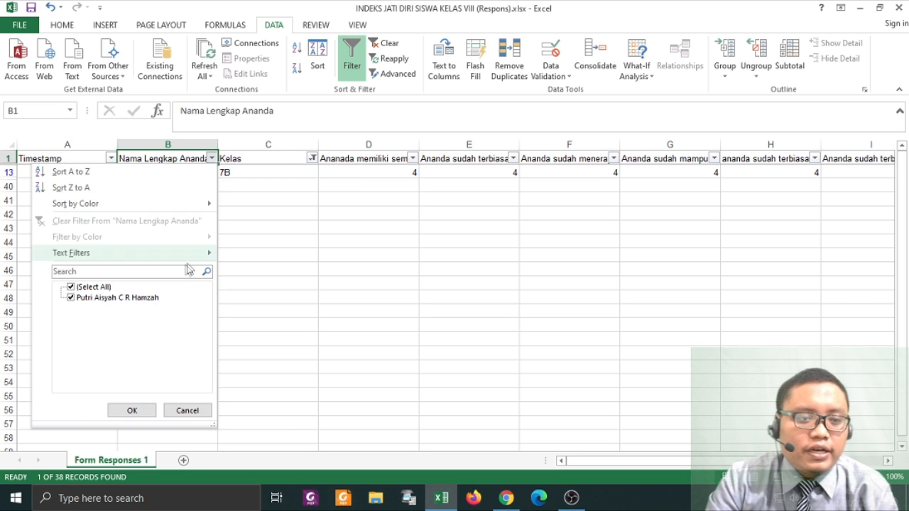
left_click(71, 287)
left_click(110, 272)
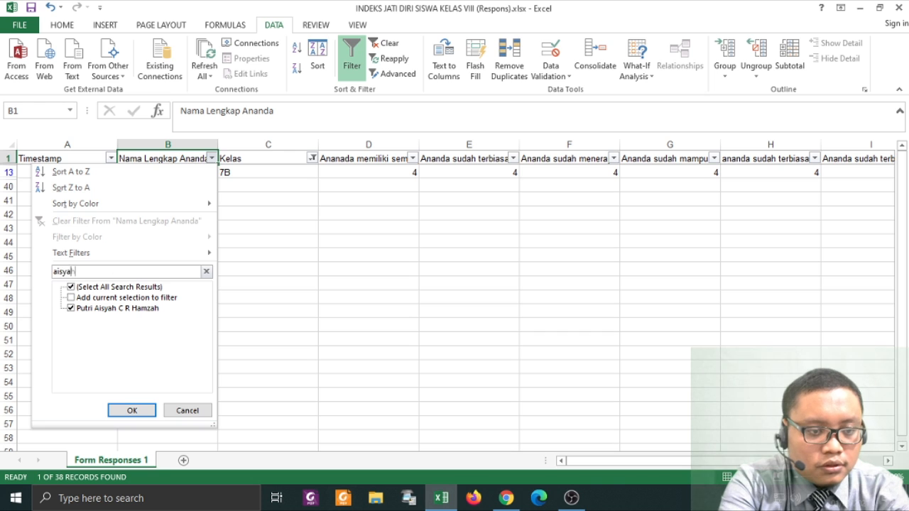
left_click(71, 287)
left_click(94, 273)
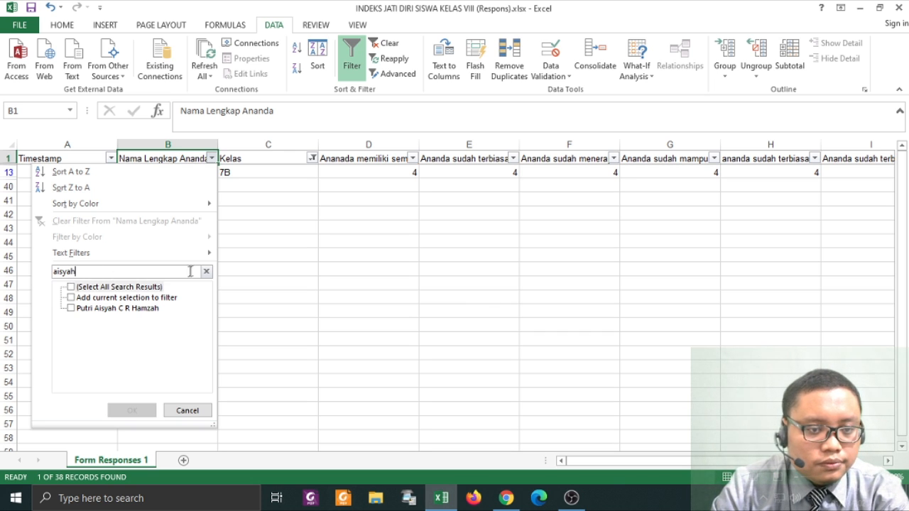
left_click(215, 158)
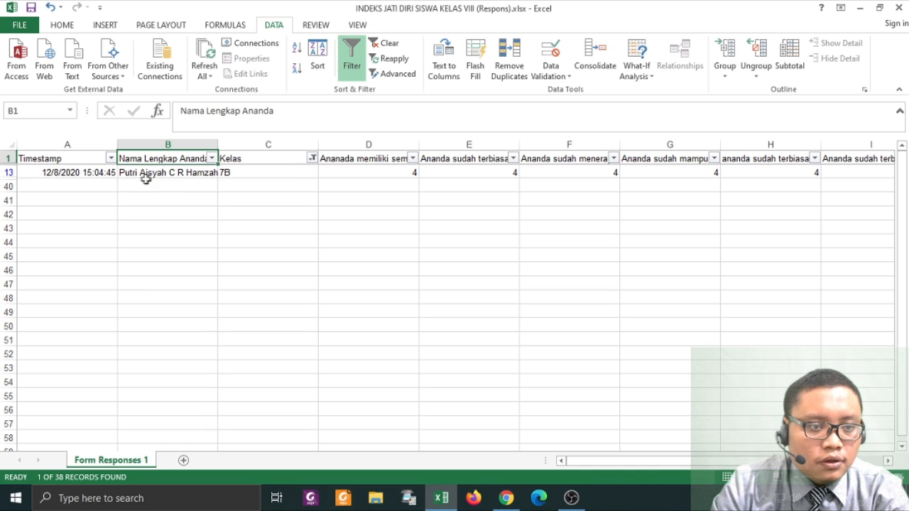
Remove the filters from the responses and turn filtering back on for the header row.
left_click(351, 71)
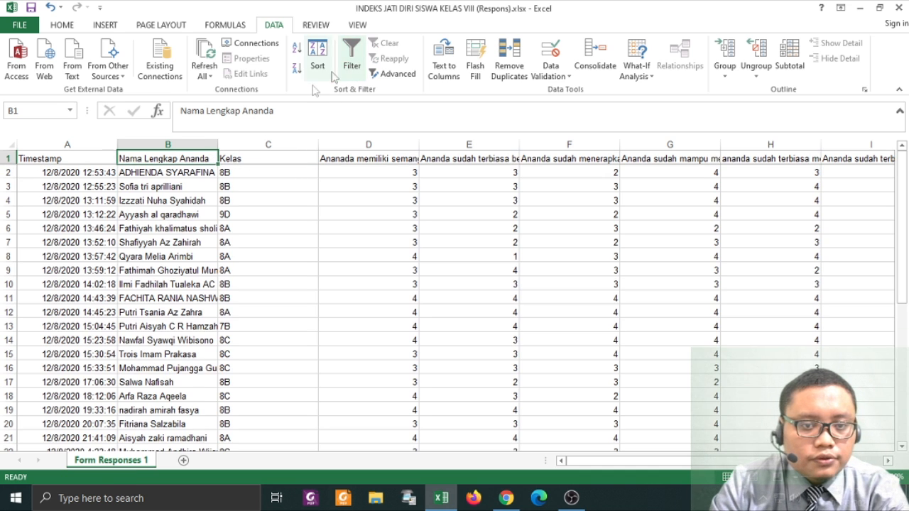
left_click(350, 71)
scroll(215, 177, "right", 4)
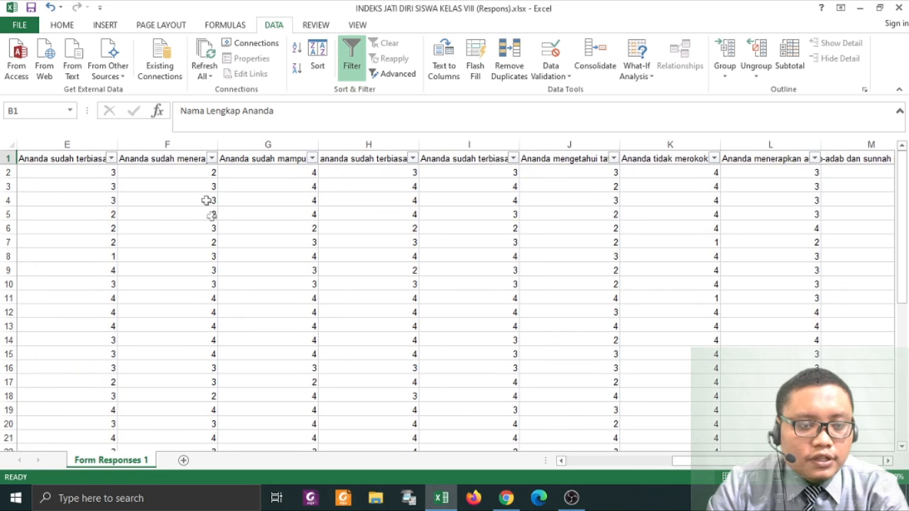
scroll(584, 469, "left", 4)
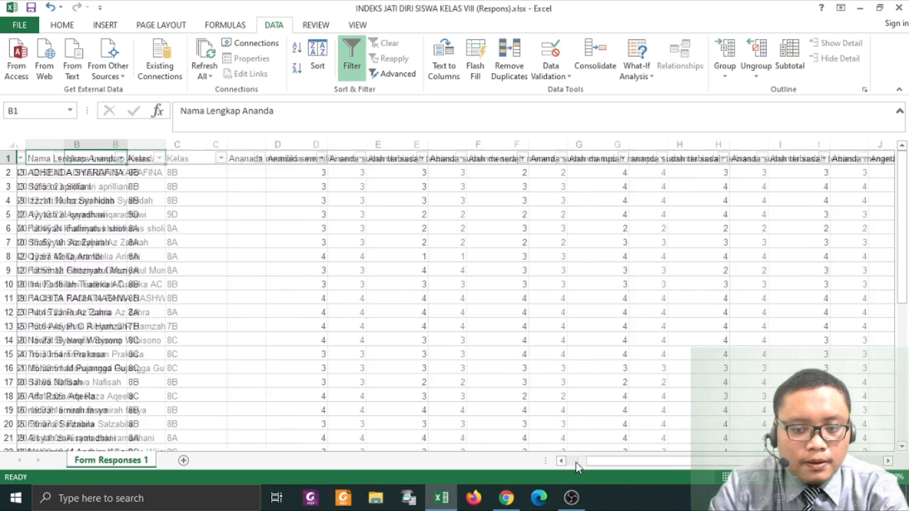
Try two student name searches in the Nama Lengkap Ananda filter list and cancel without filtering.
left_click(211, 159)
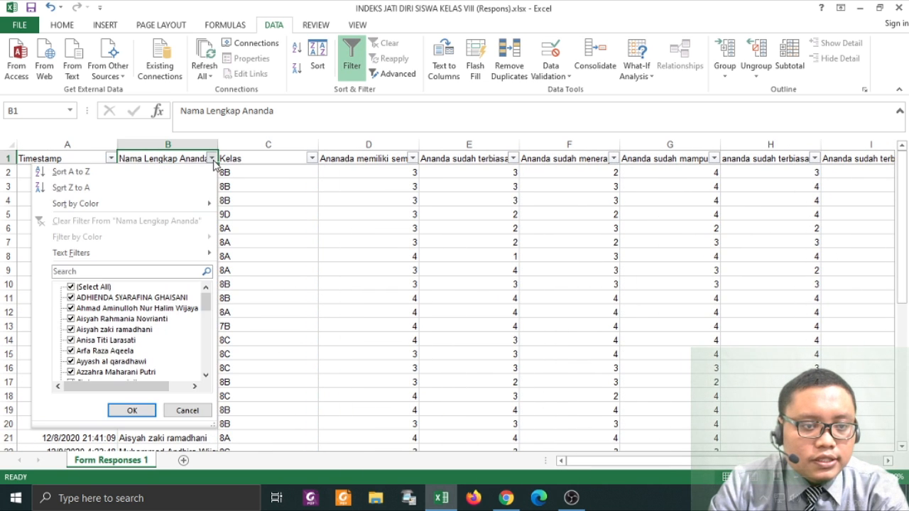
scroll(75, 321, "down", 2)
left_click(91, 273)
type("adi")
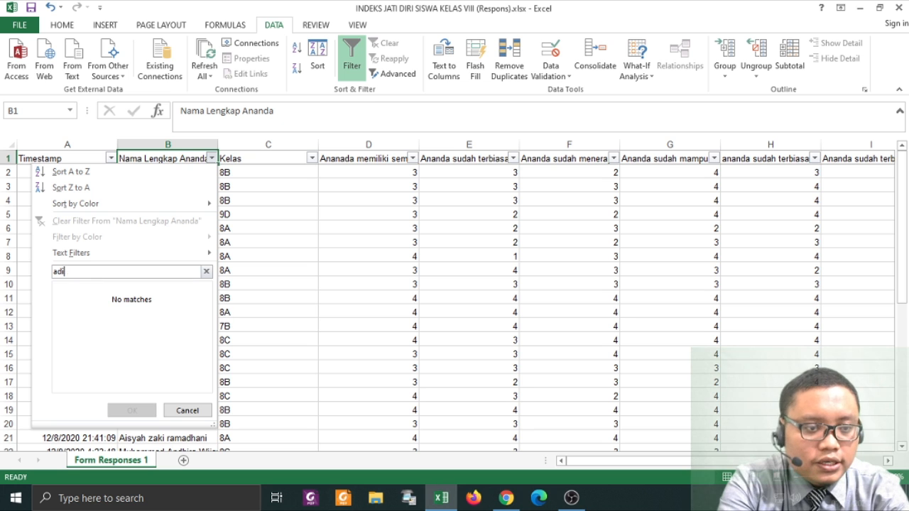
key("BackSpace")
key("BackSpace")
key("BackSpace")
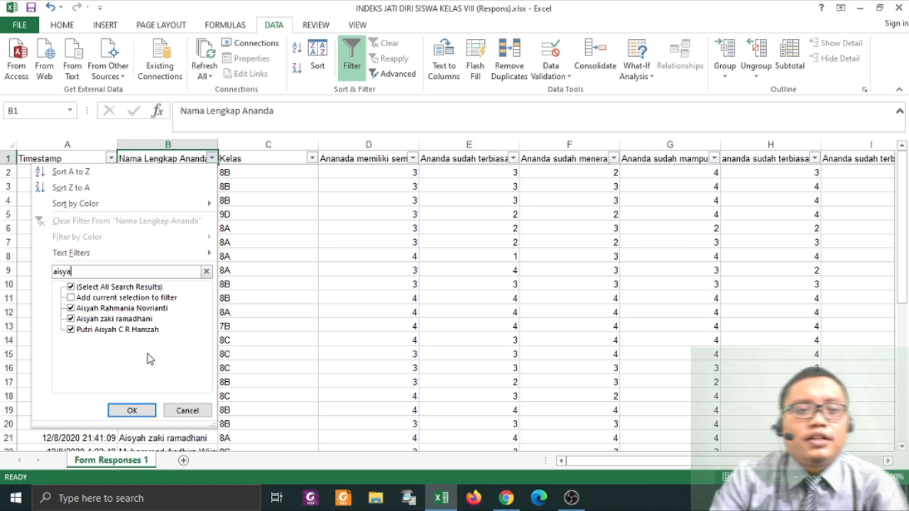
left_click(188, 411)
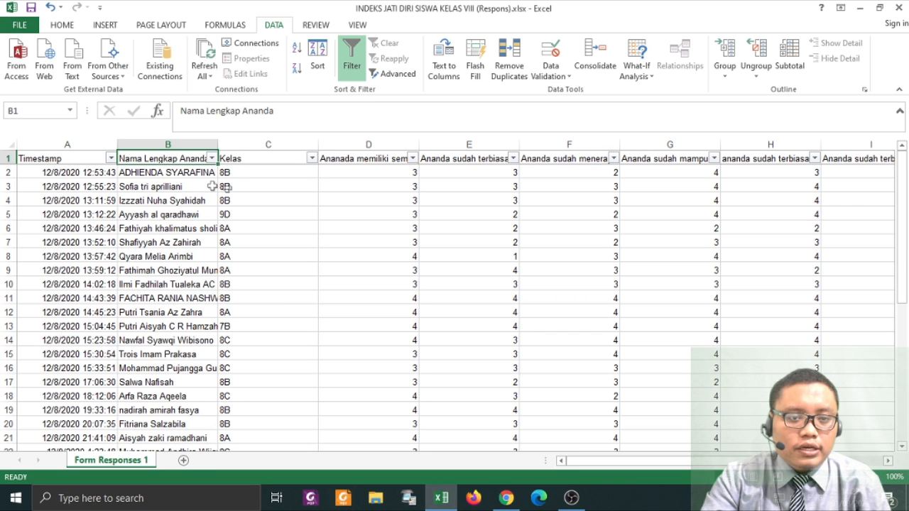
Select columns A to N of the responses and open a Custom Sort for them.
left_click_drag(34, 171, 885, 307)
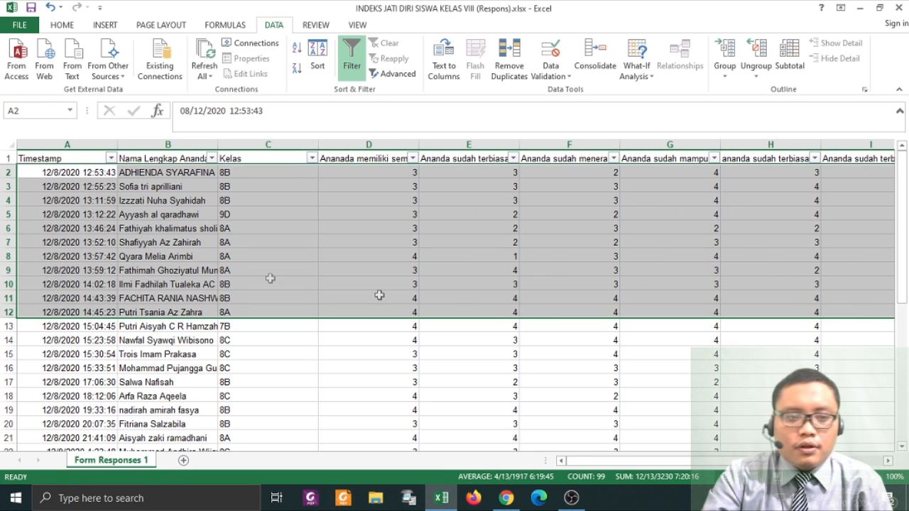
left_click_drag(72, 182, 571, 407)
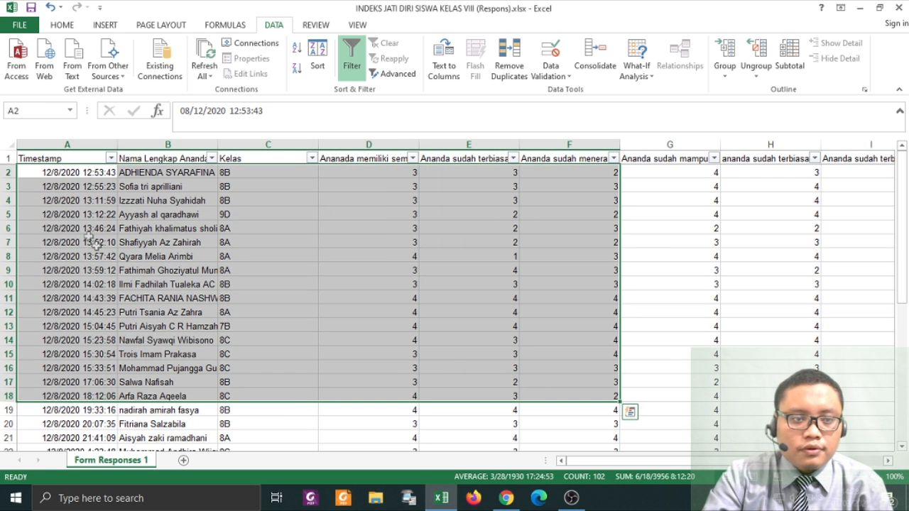
left_click_drag(71, 144, 487, 213)
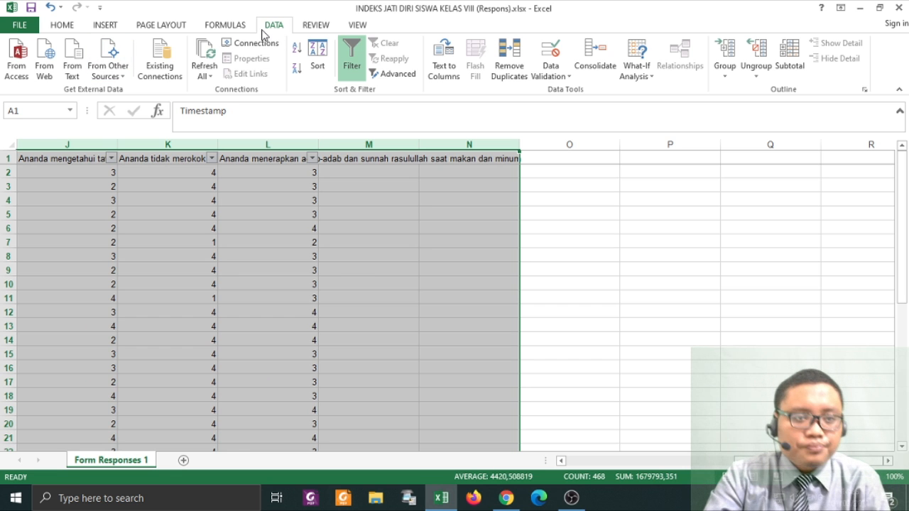
left_click(64, 26)
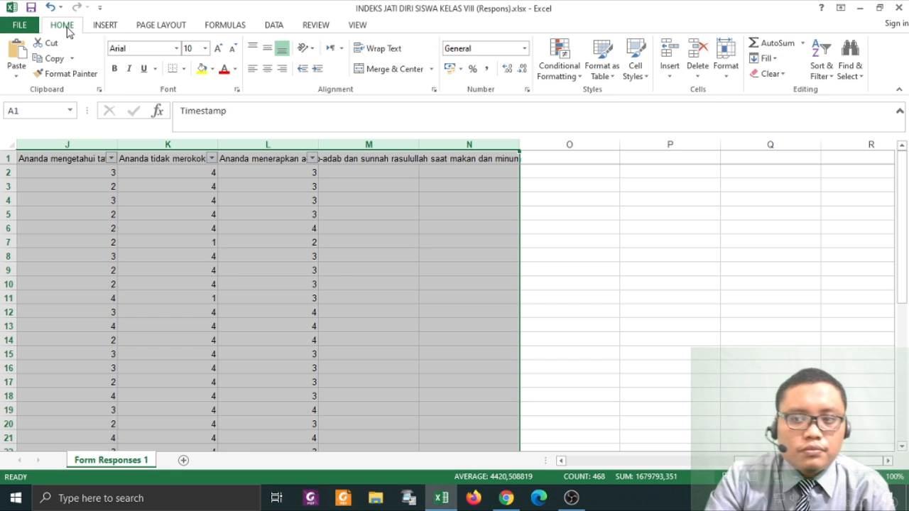
left_click(832, 75)
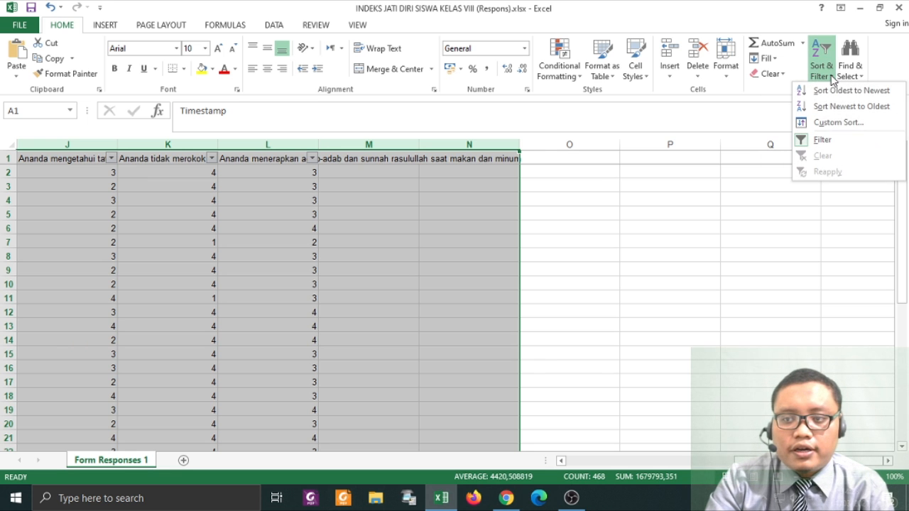
left_click(825, 125)
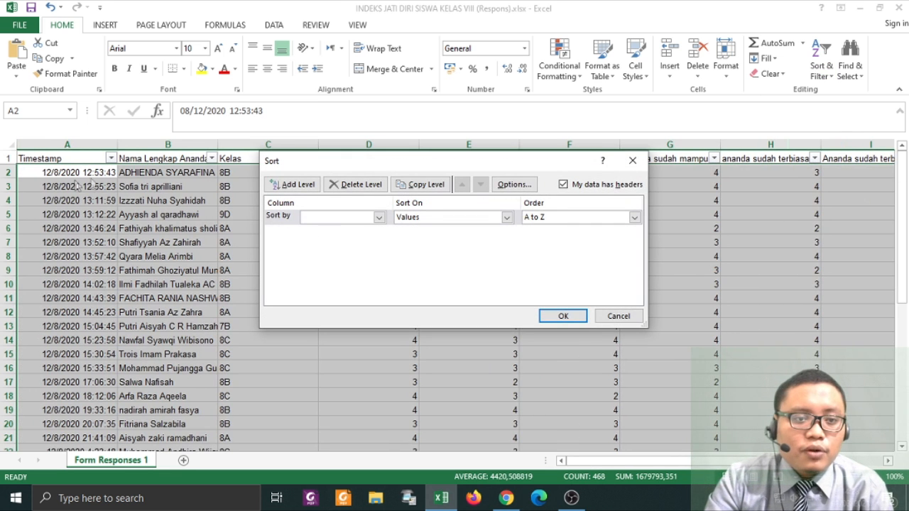
Sort the responses by the values of the Kelas column, A to Z.
left_click(379, 217)
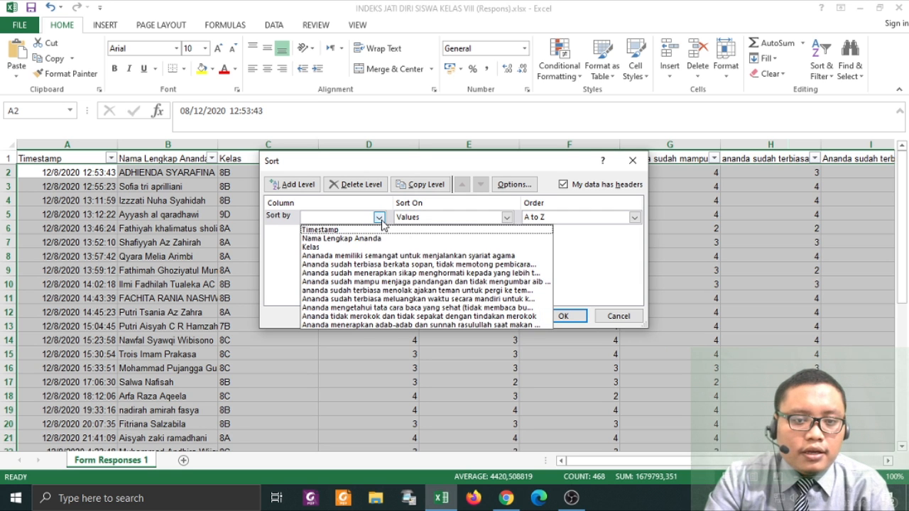
left_click(375, 239)
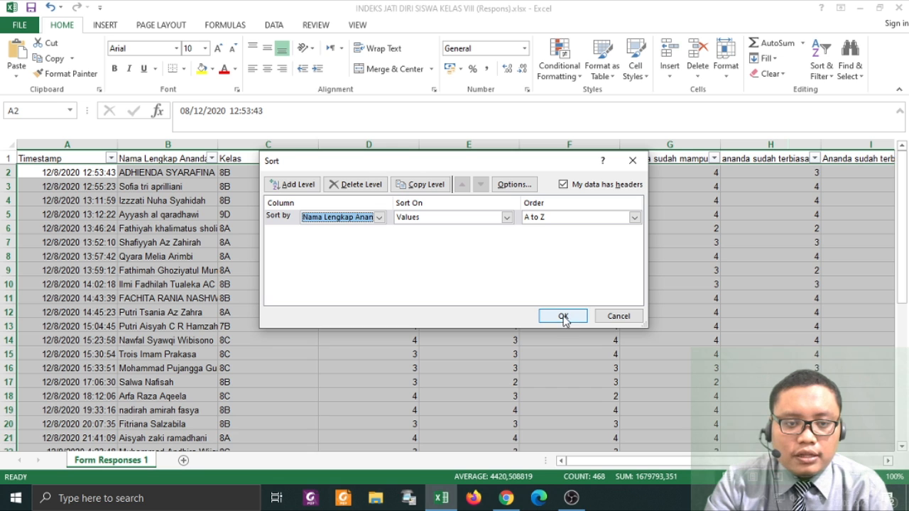
left_click(379, 218)
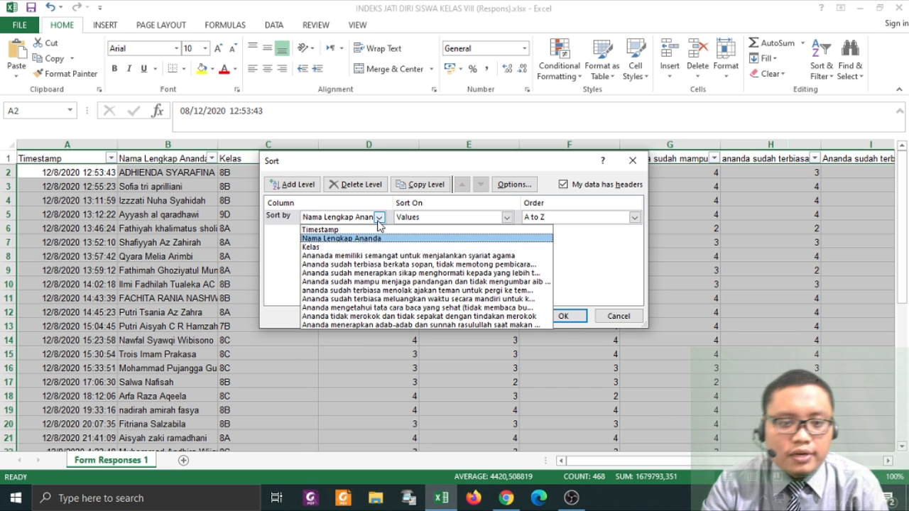
left_click(382, 246)
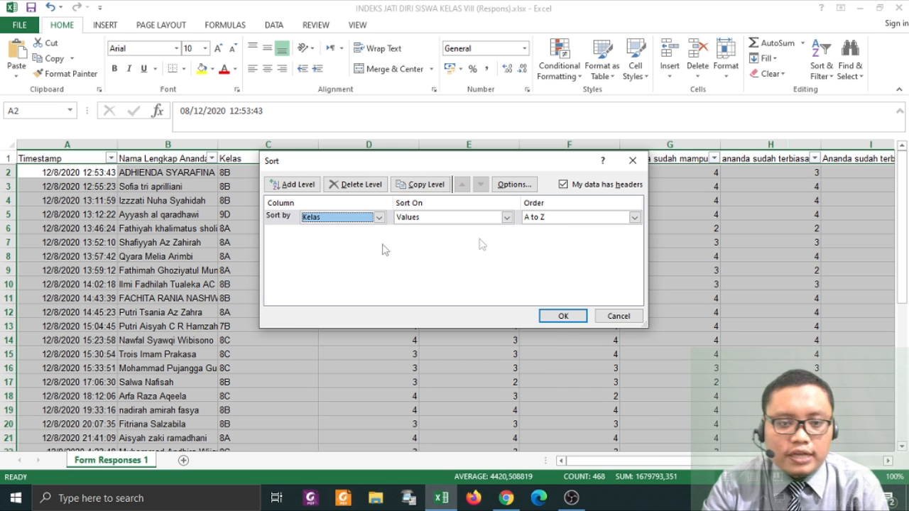
left_click(562, 316)
Review the sorted Kelas column, then close the responses workbook without saving and remove the recovered files.
left_click(242, 176)
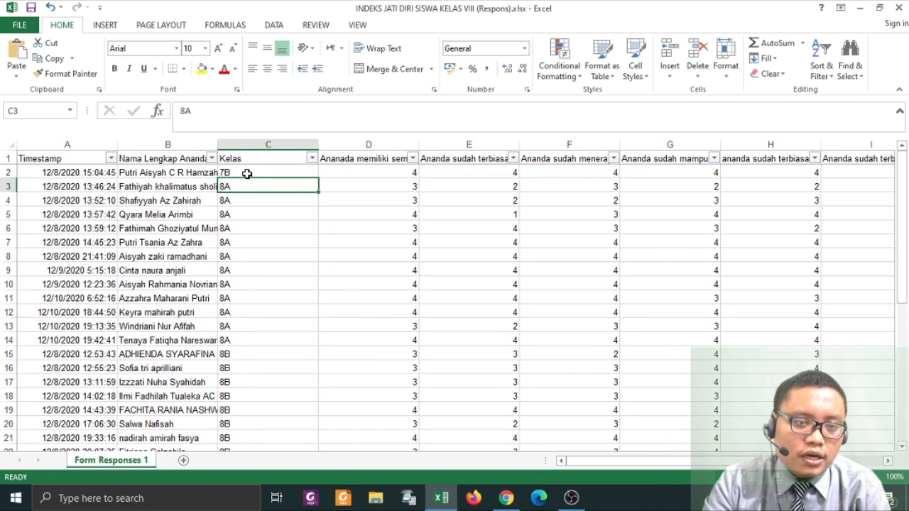
scroll(243, 340, "down", 7)
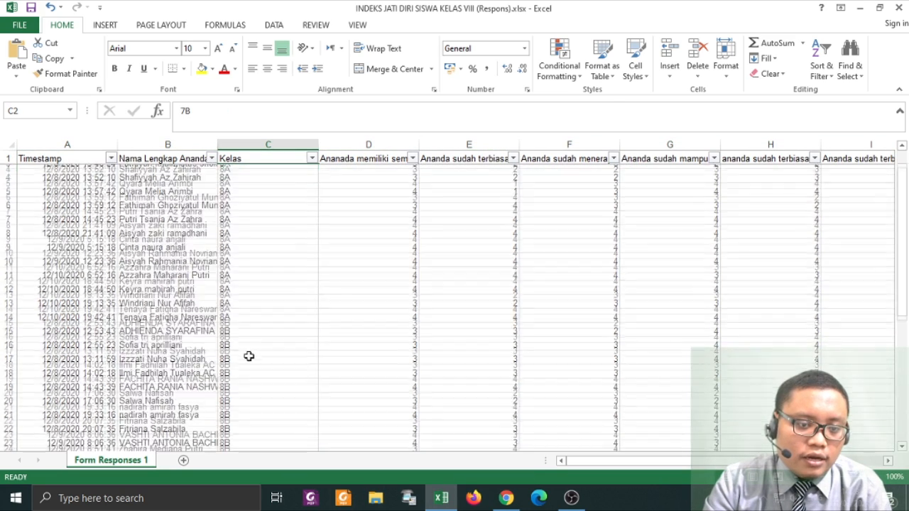
scroll(243, 340, "down", 2)
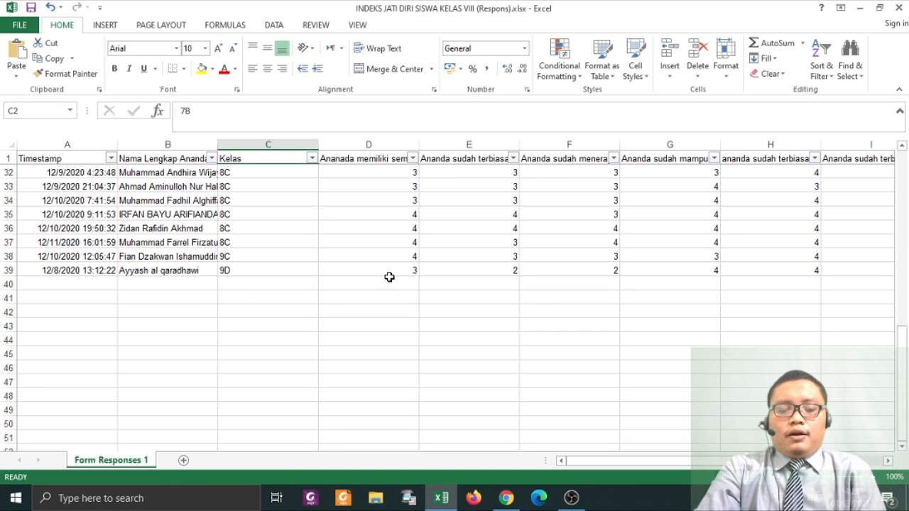
left_click(900, 9)
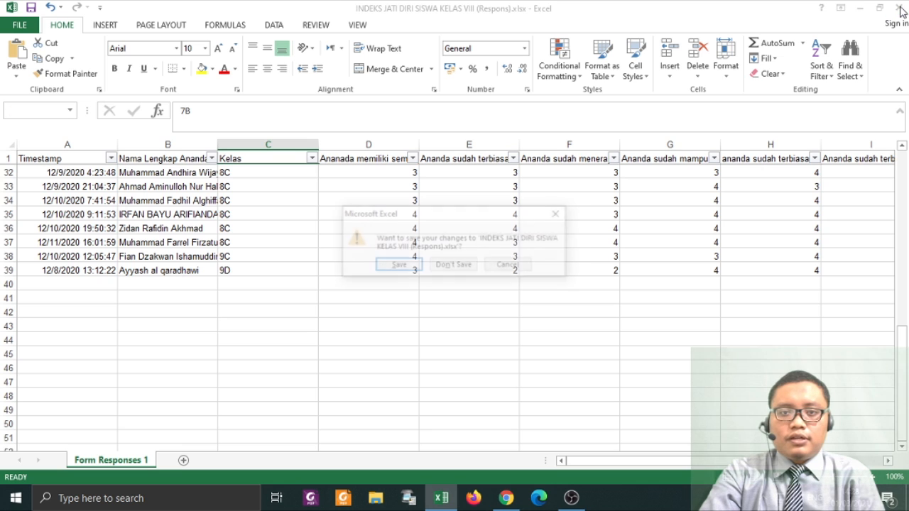
left_click(445, 271)
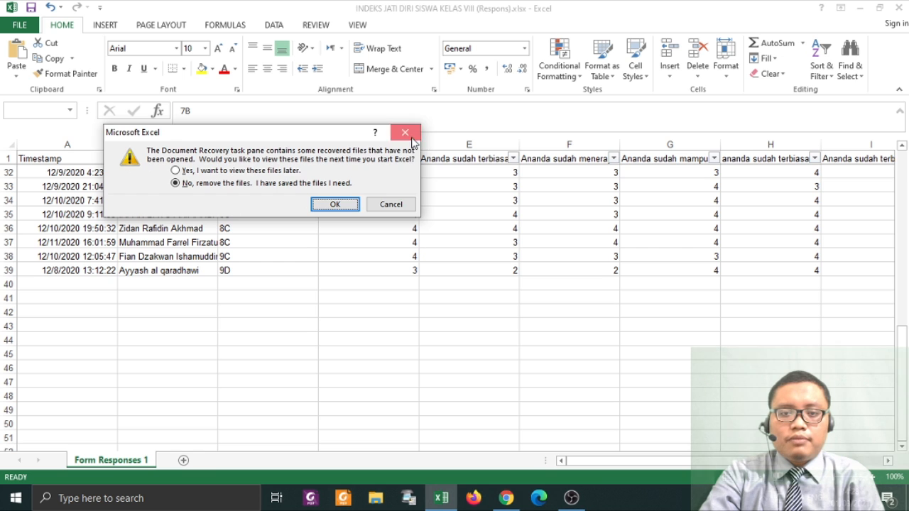
left_click(405, 133)
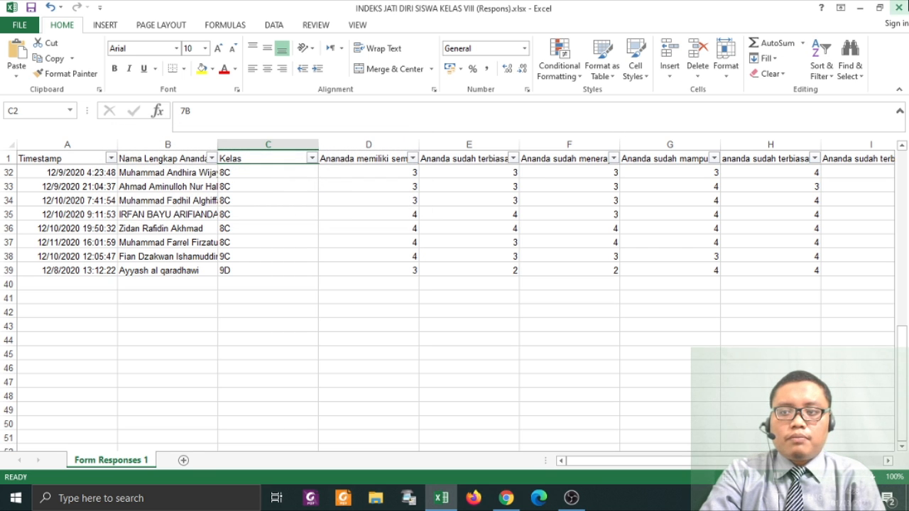
left_click(900, 7)
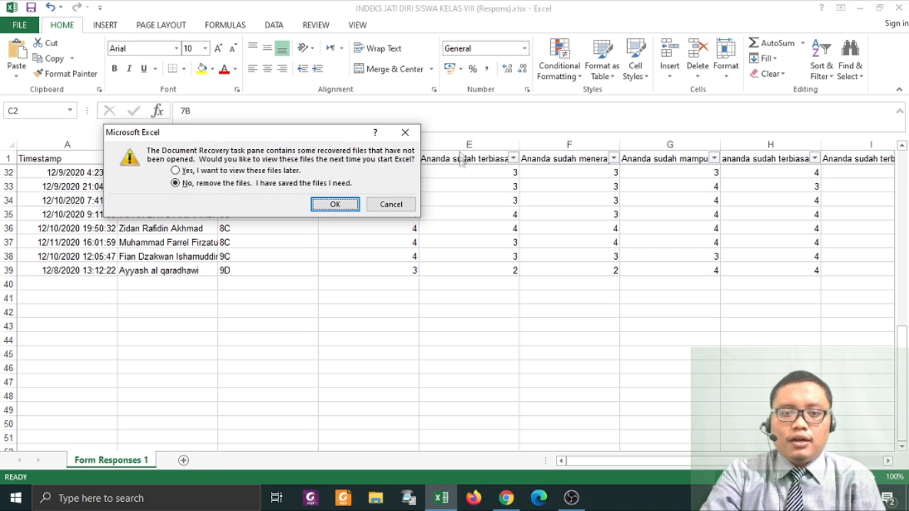
left_click(319, 206)
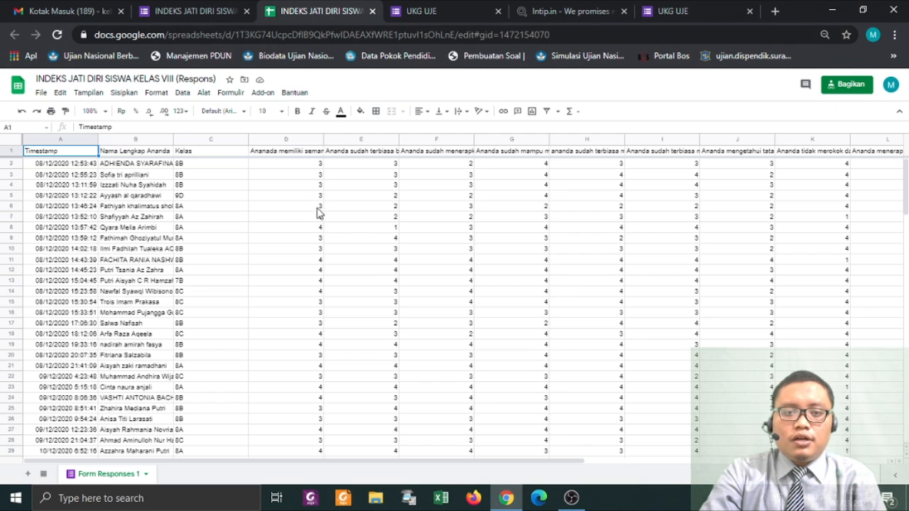
Switch to the Gmail inbox in the browser and open Google Drive from the Google apps.
left_click(41, 9)
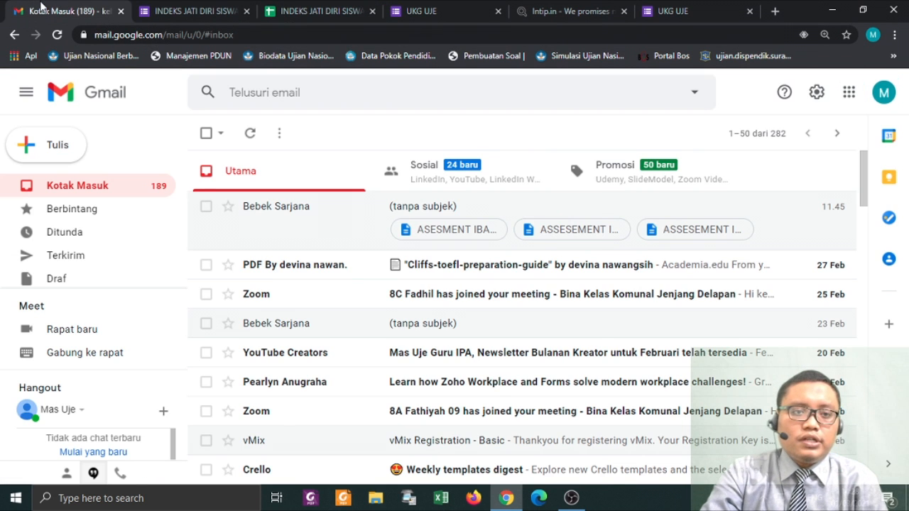
left_click(847, 94)
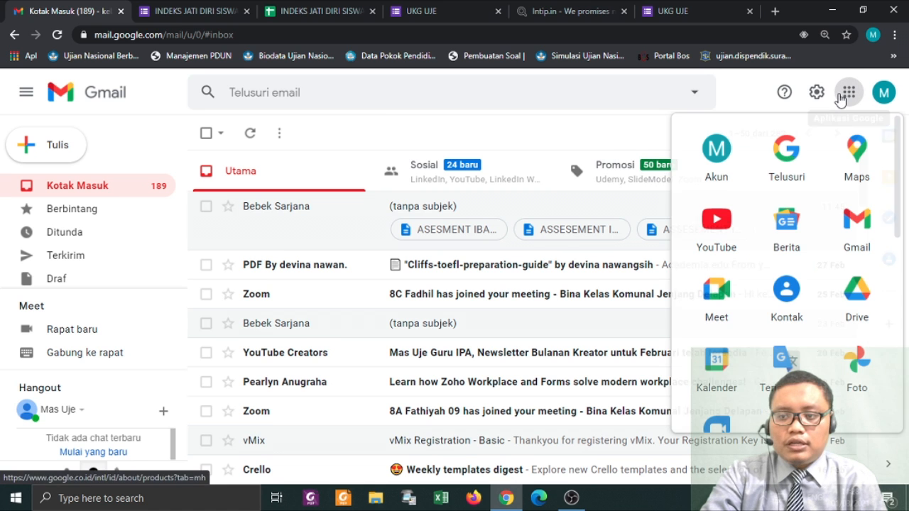
left_click(861, 300)
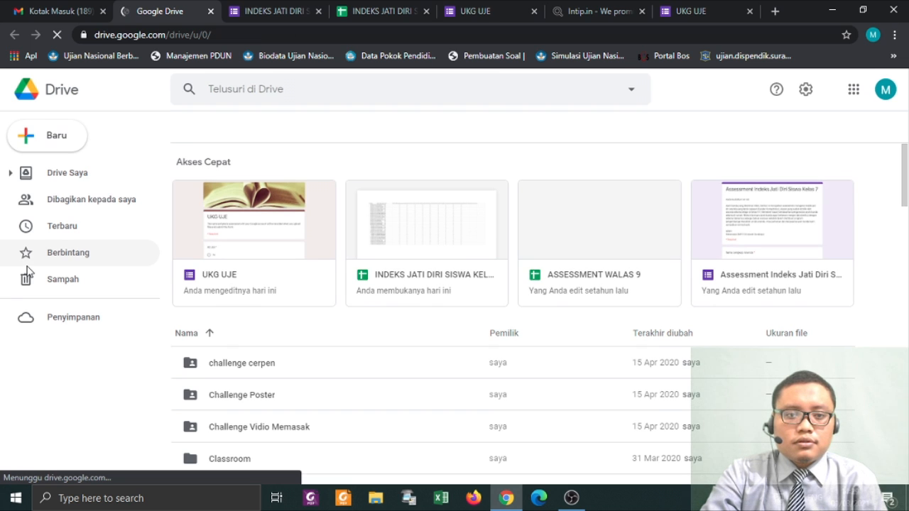
Upload DATA NILAI UN SD ANG IX.xlsx from the dok uje folder to Drive and show the recent files.
left_click(57, 137)
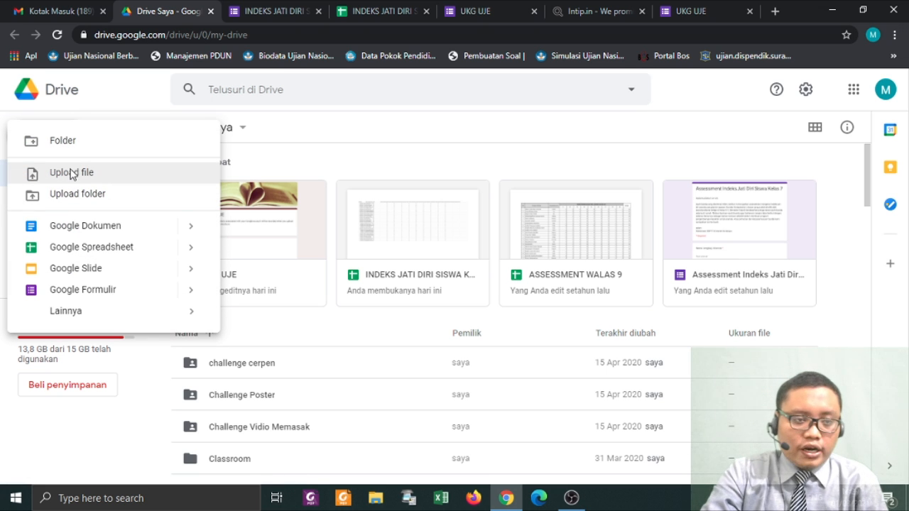
left_click(71, 173)
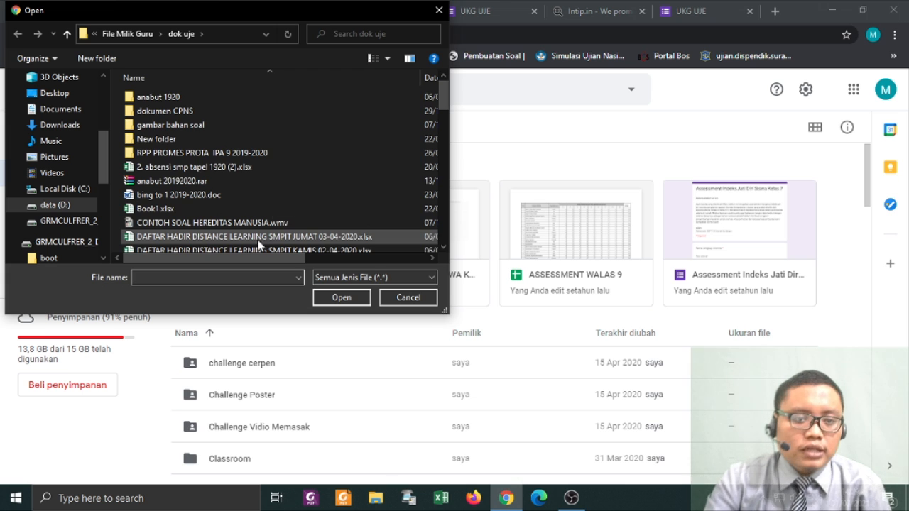
scroll(257, 233, "down", 1)
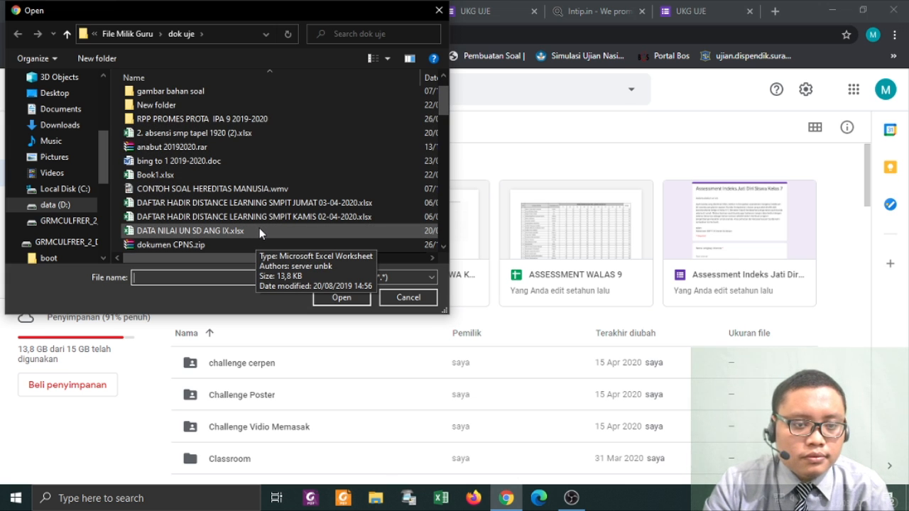
scroll(259, 227, "down", 1)
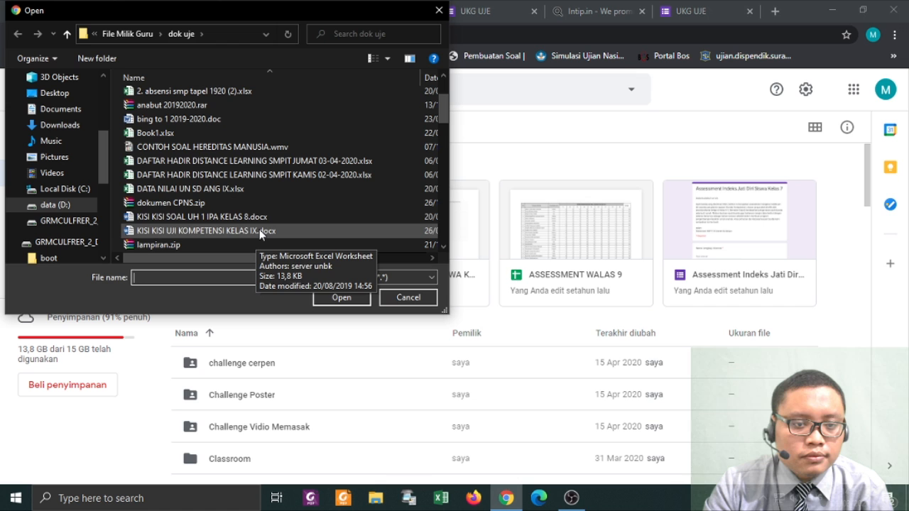
left_click(260, 190)
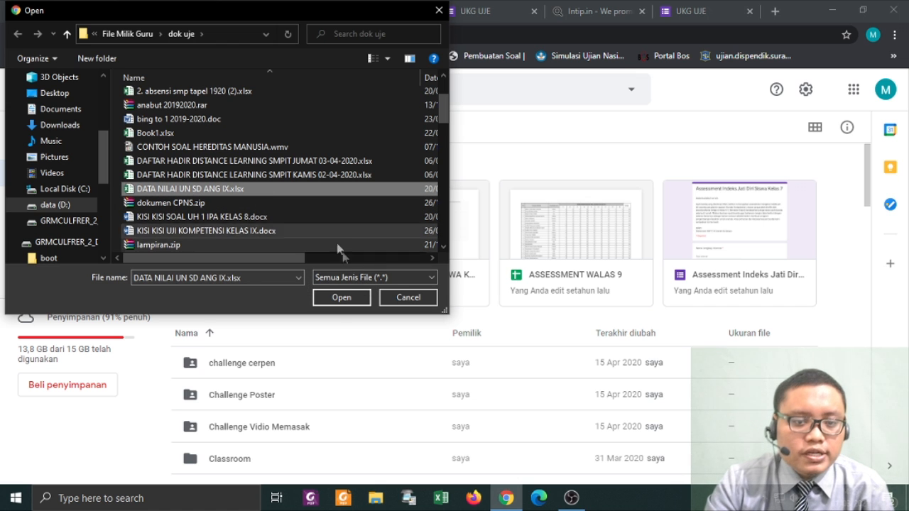
left_click(342, 297)
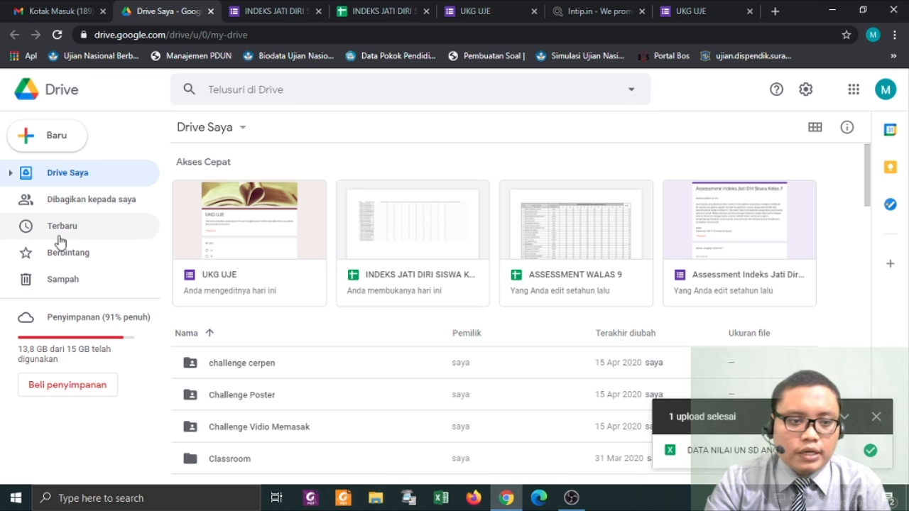
left_click(97, 236)
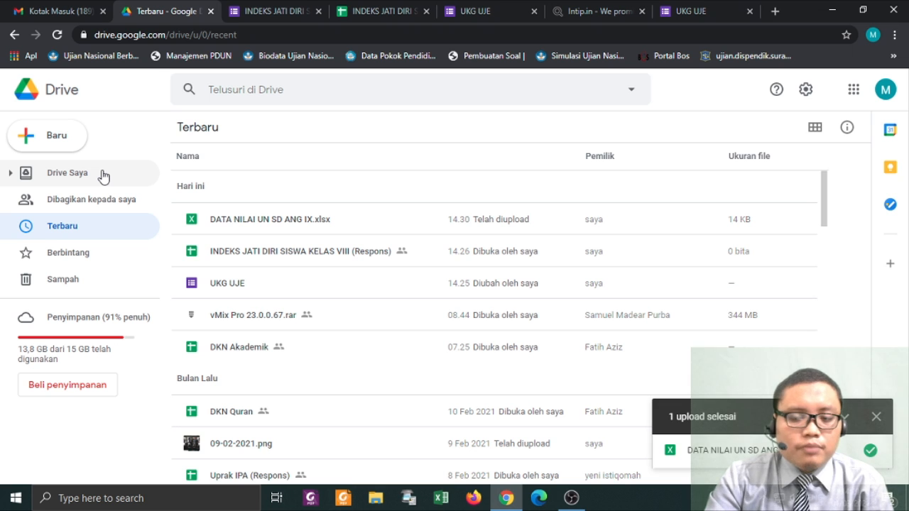
Create a new Drive folder with the default name "Folder tanpa nama" and open it.
left_click(57, 145)
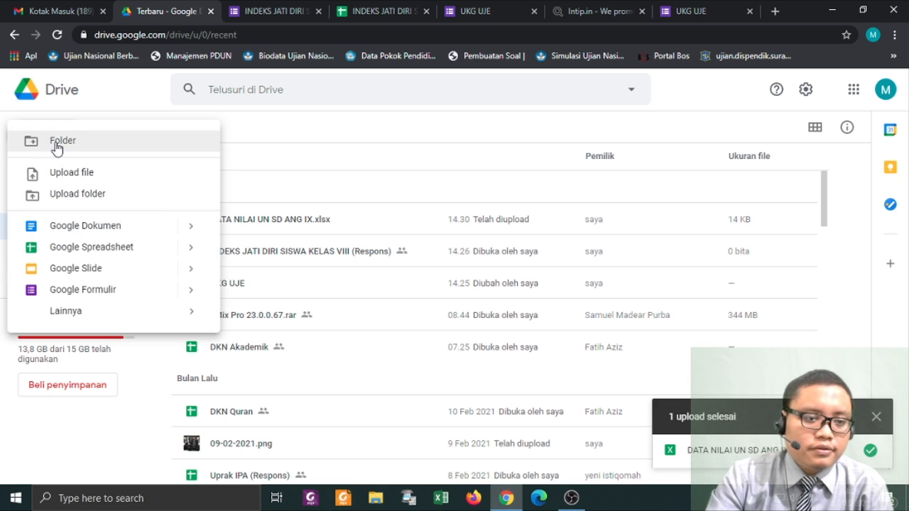
left_click(74, 150)
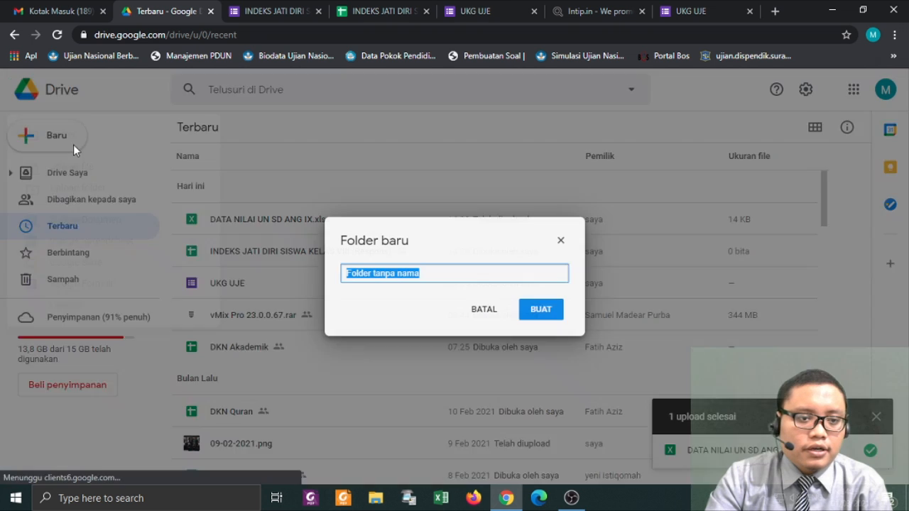
left_click(541, 310)
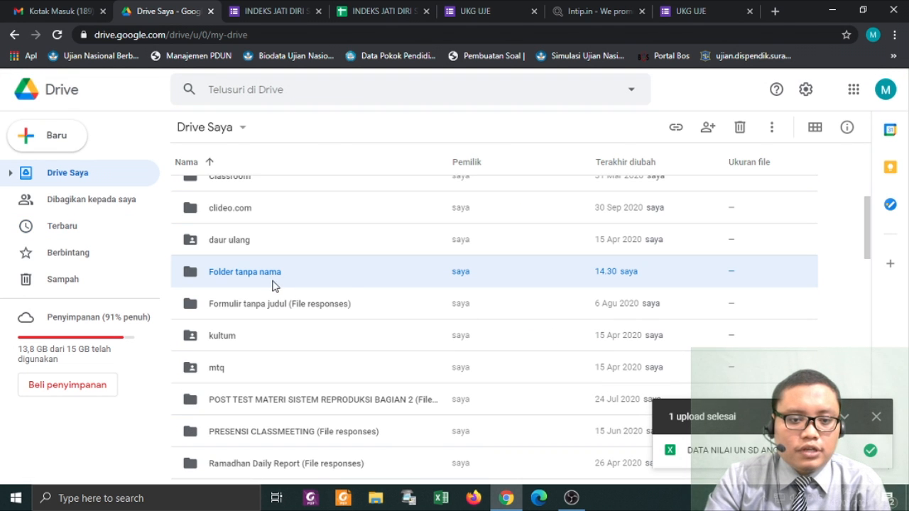
double_click(616, 276)
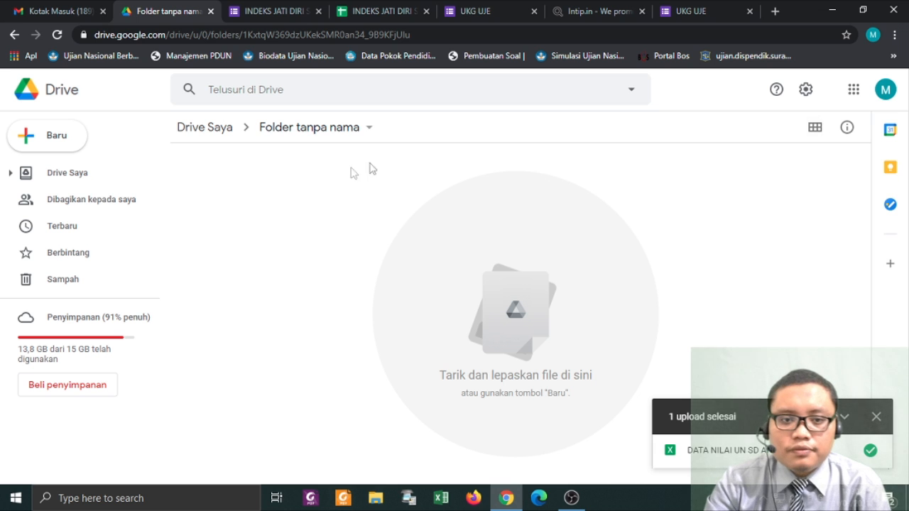
Open the sharing options (Bagikan) for the empty folder "Folder tanpa nama".
left_click(369, 128)
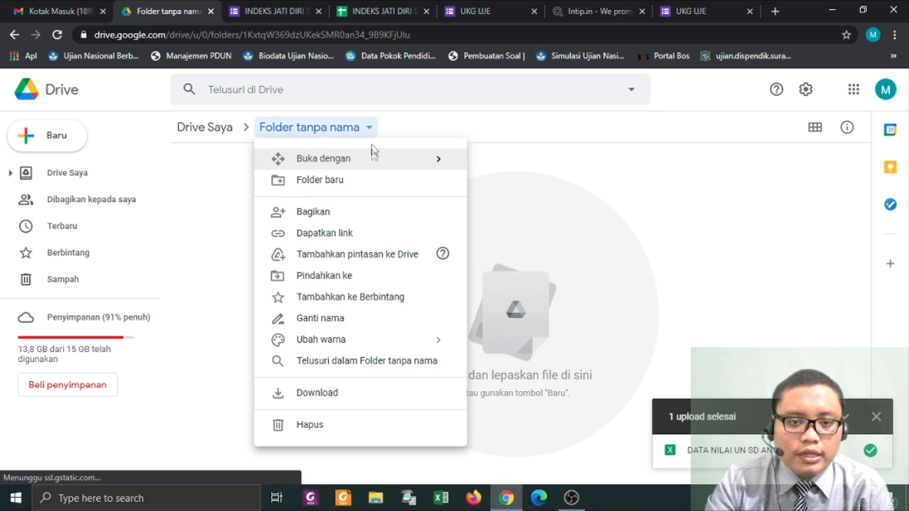
left_click(354, 216)
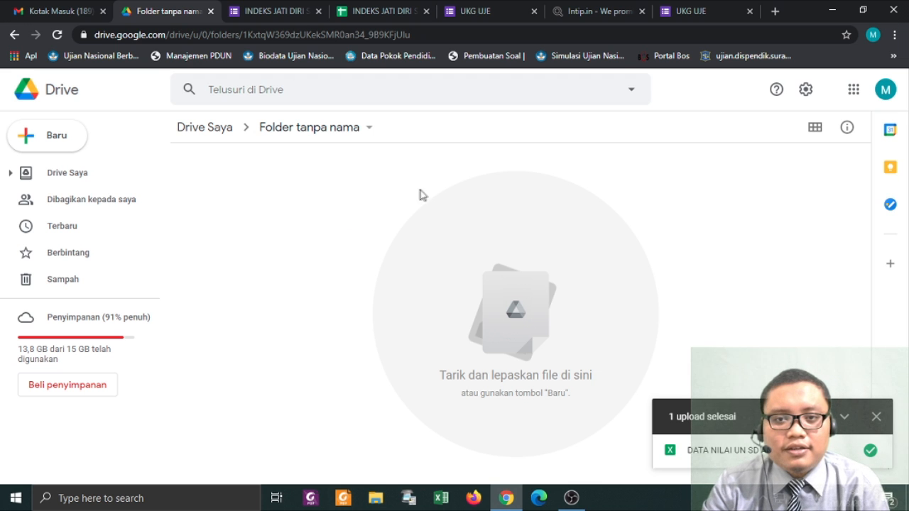
left_click(367, 134)
left_click(299, 217)
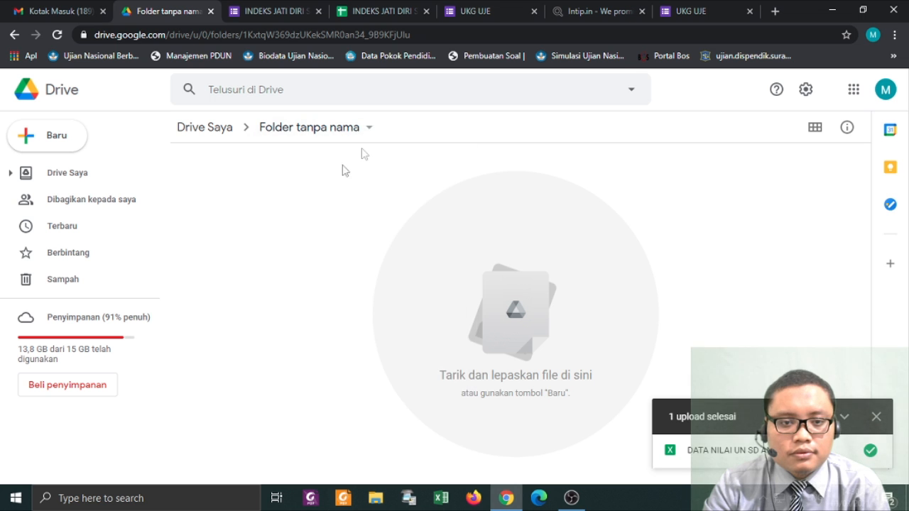
left_click(367, 127)
mouse_move(336, 162)
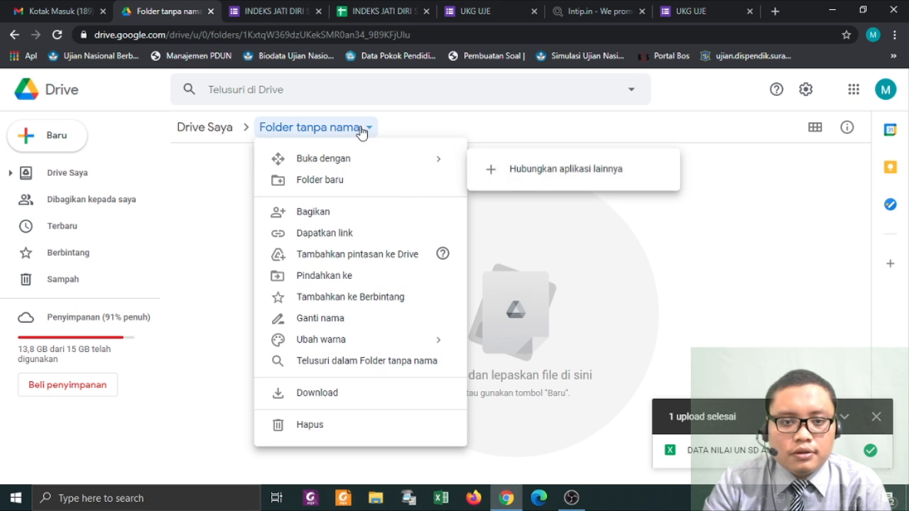
left_click(339, 216)
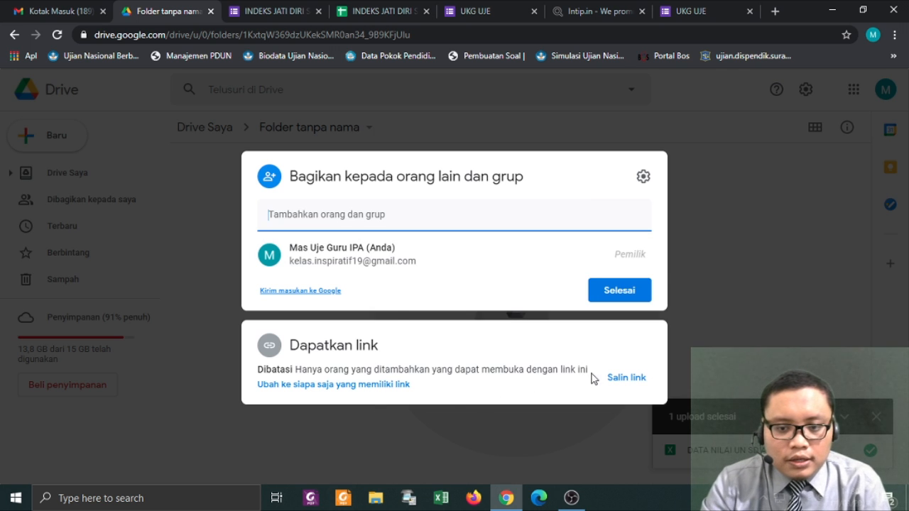
Give anyone with the link view-only access to the folder and copy its link.
left_click(331, 390)
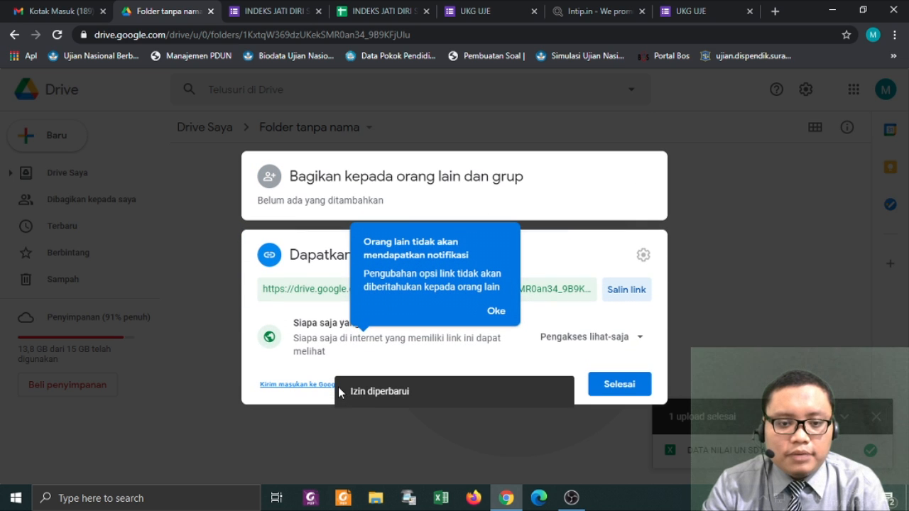
left_click(626, 289)
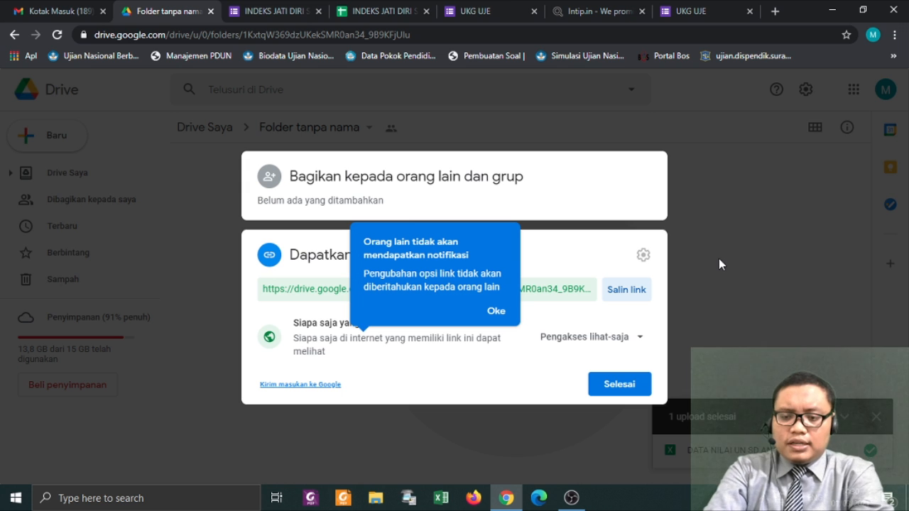
left_click(606, 390)
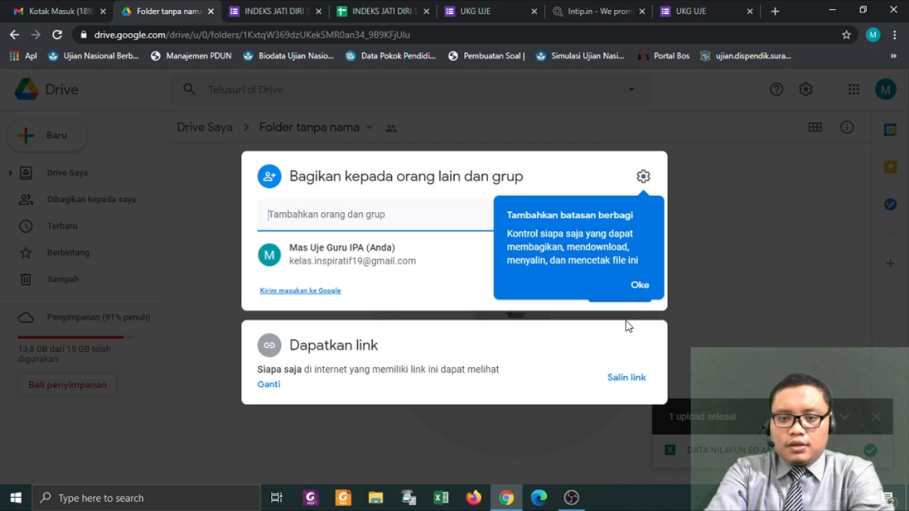
Check the folder's additional sharing settings for editors and return to the sharing options.
left_click(647, 176)
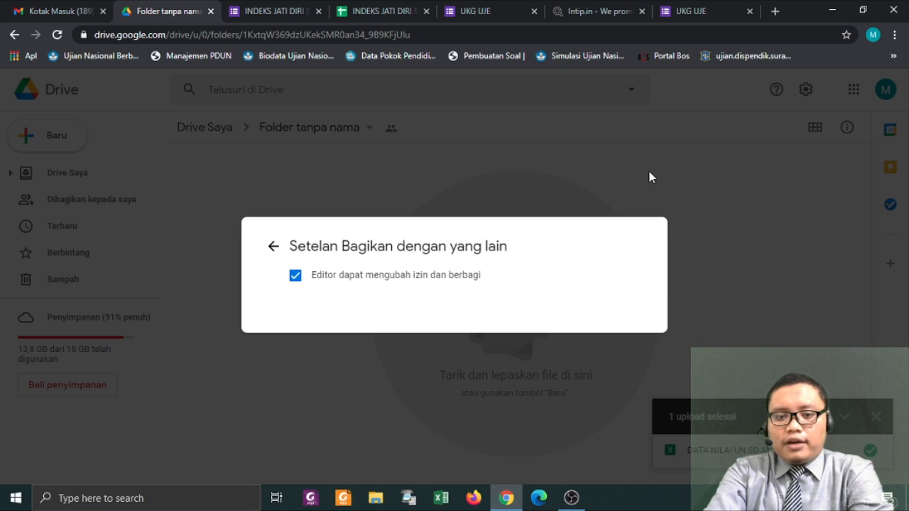
left_click(274, 247)
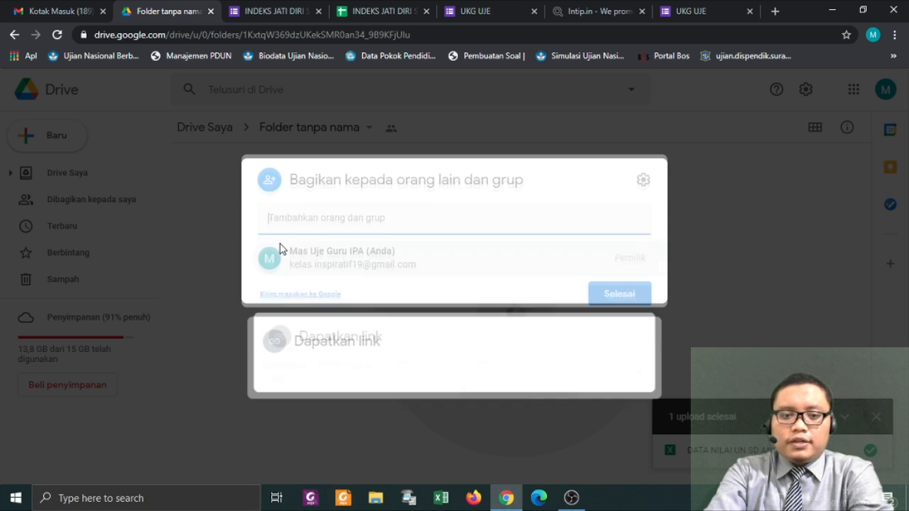